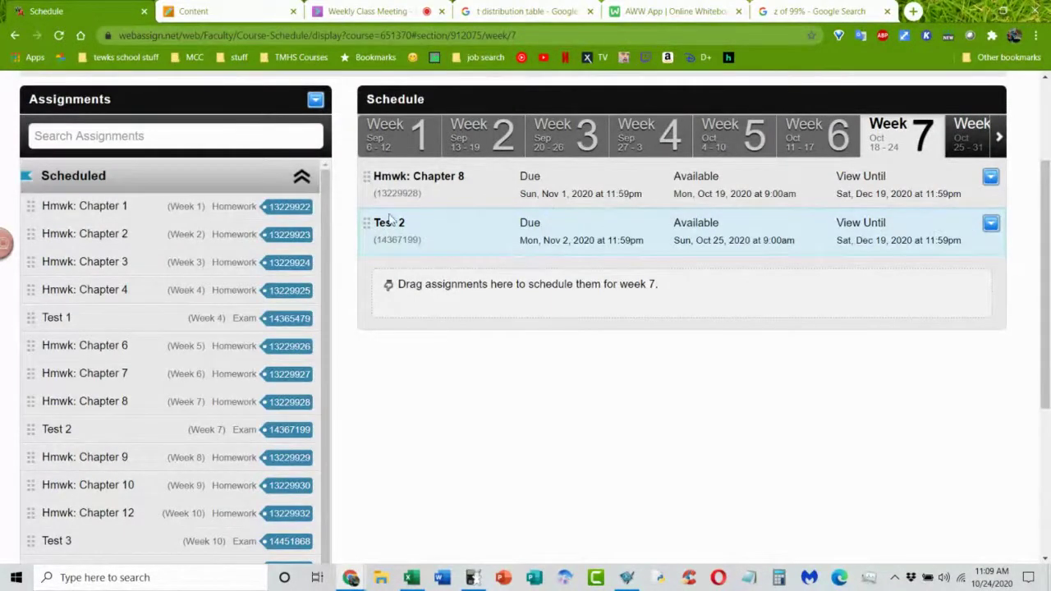
Step: Reschedule Test 2 from week 7 to week 8, keeping the proposed due and availability dates
left_click_drag(370, 236, 971, 140)
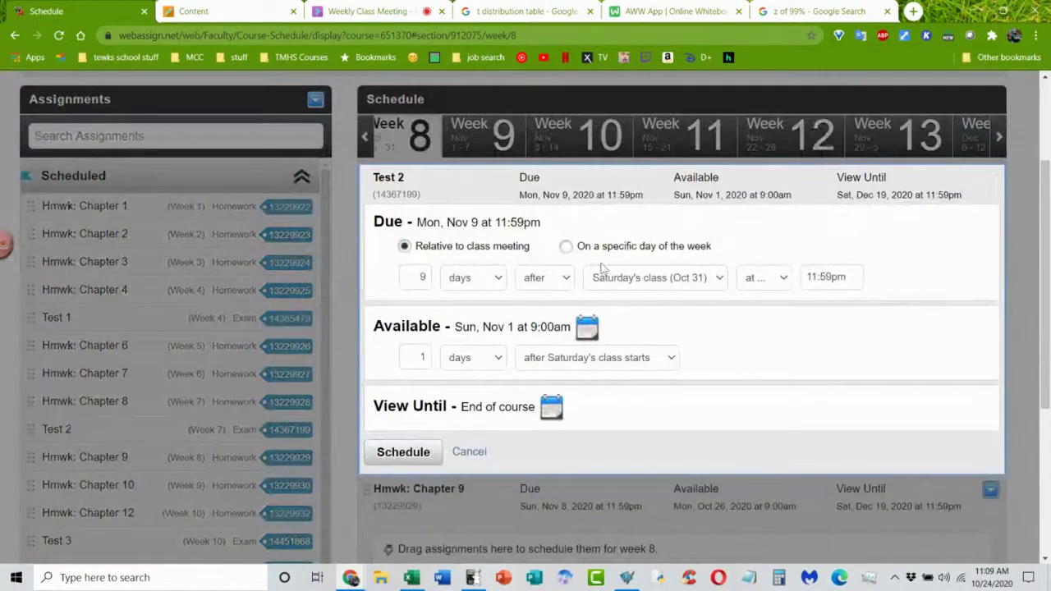
left_click(414, 452)
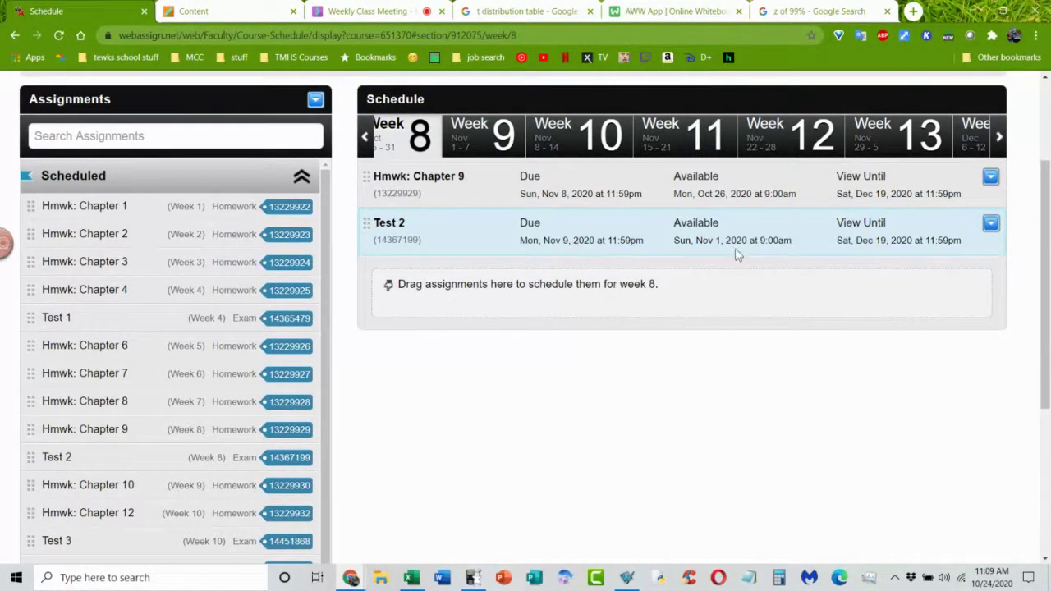
Step: Check the October 2020 calendar and compare the homework due dates scheduled in weeks 6, 7 and 8
left_click(993, 578)
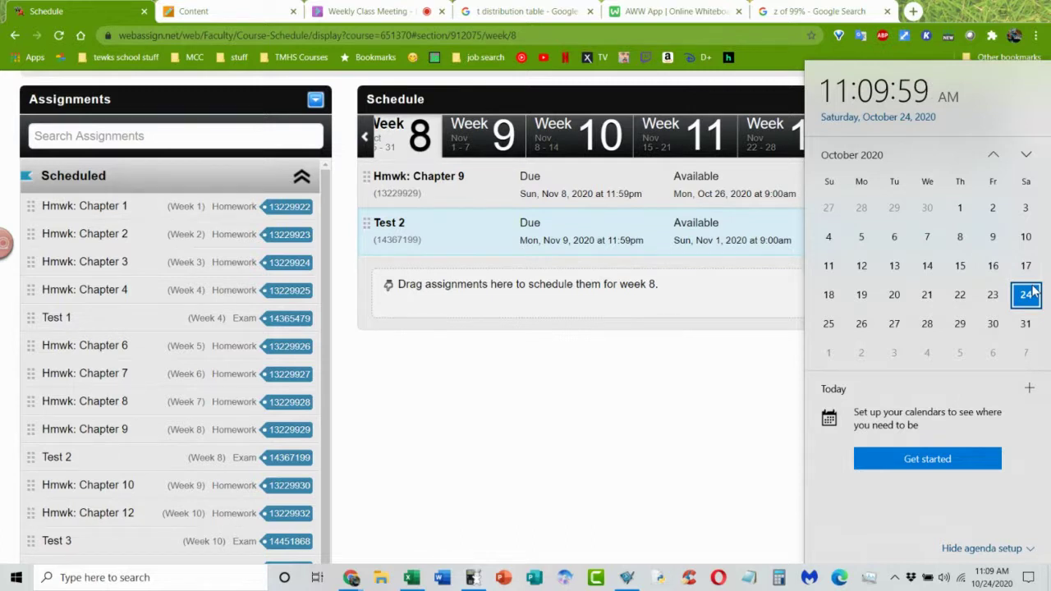
left_click(721, 424)
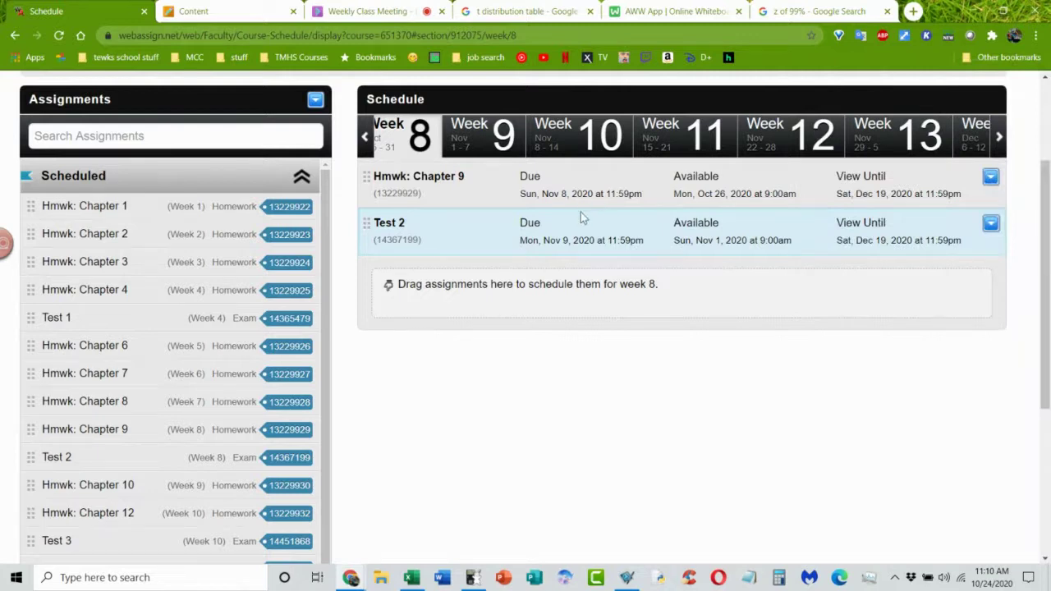
left_click(366, 140)
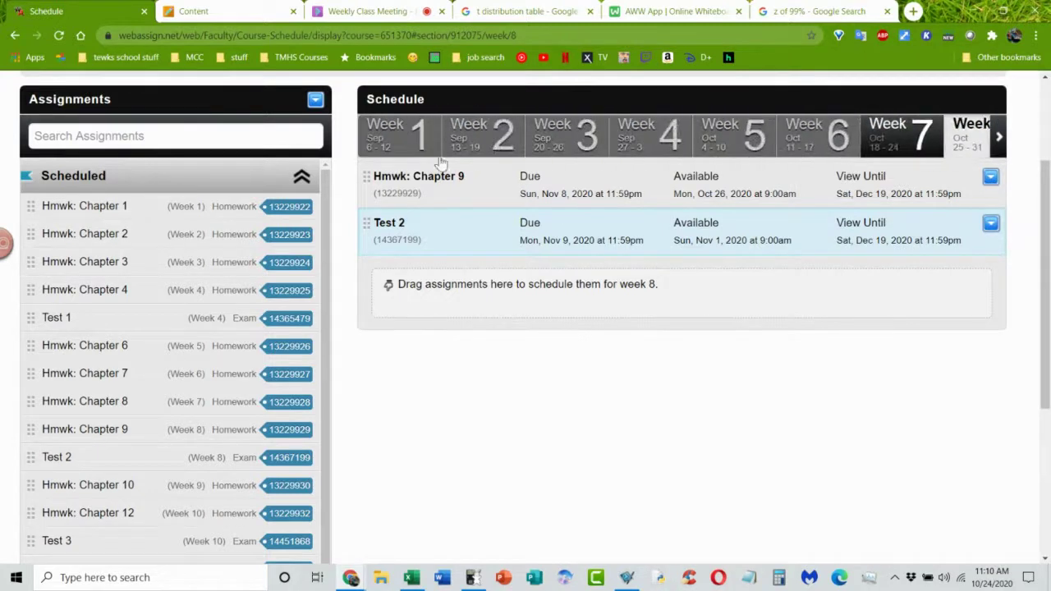
left_click(906, 147)
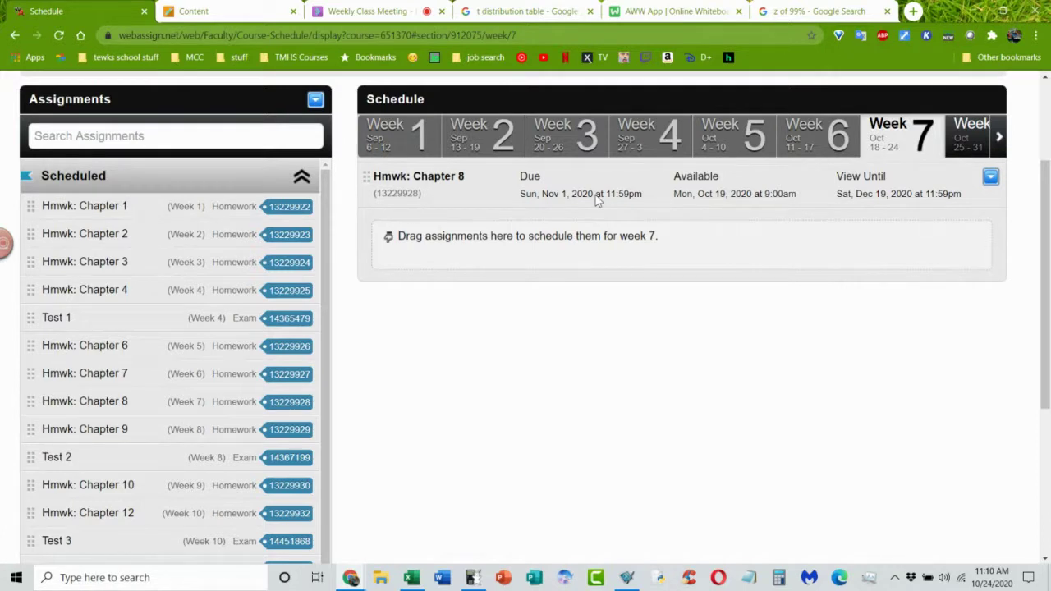
left_click(786, 152)
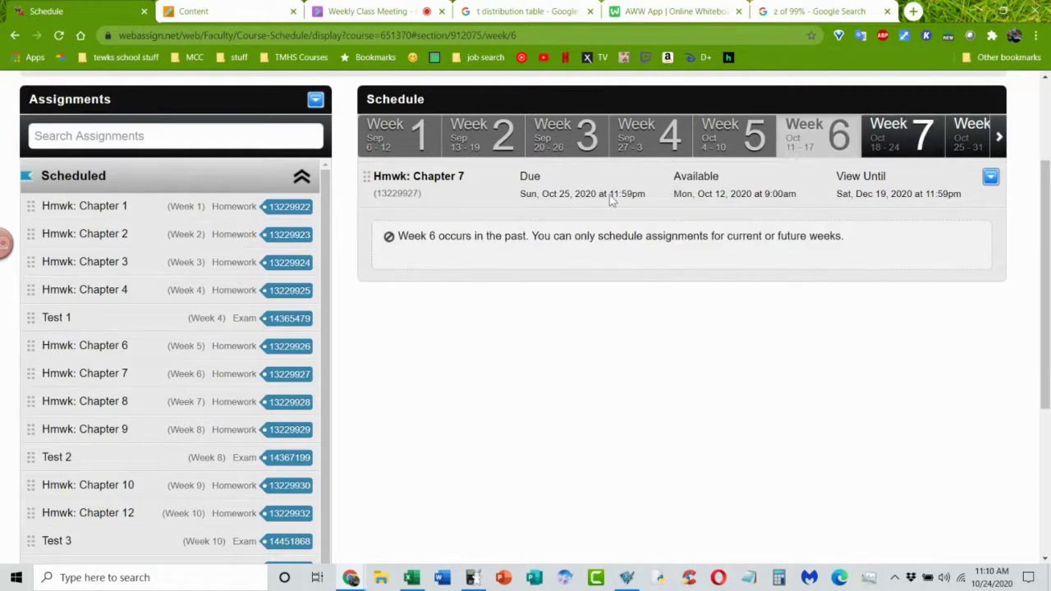
left_click(913, 150)
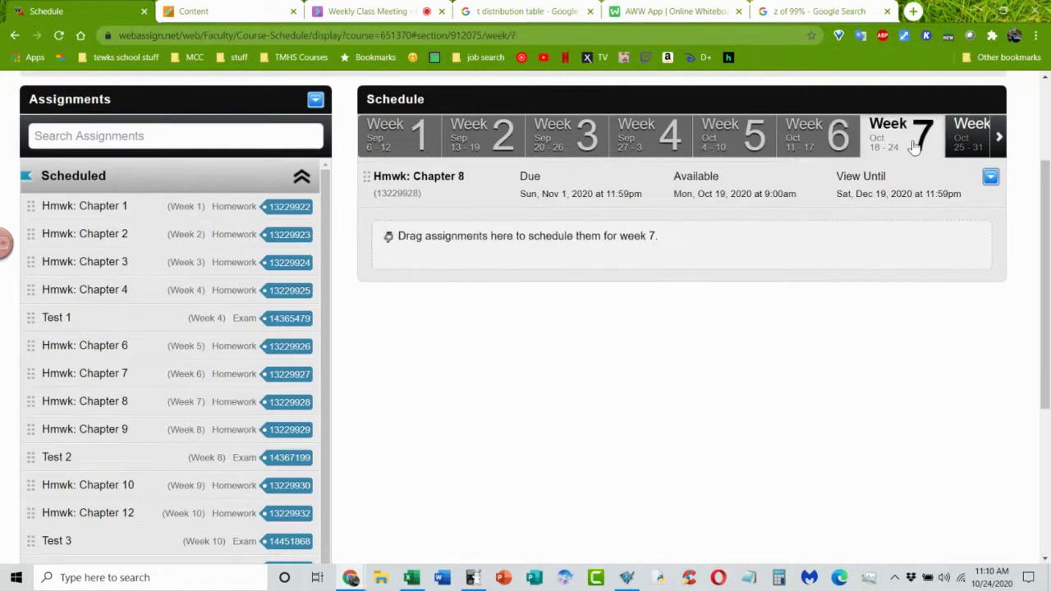
left_click(956, 152)
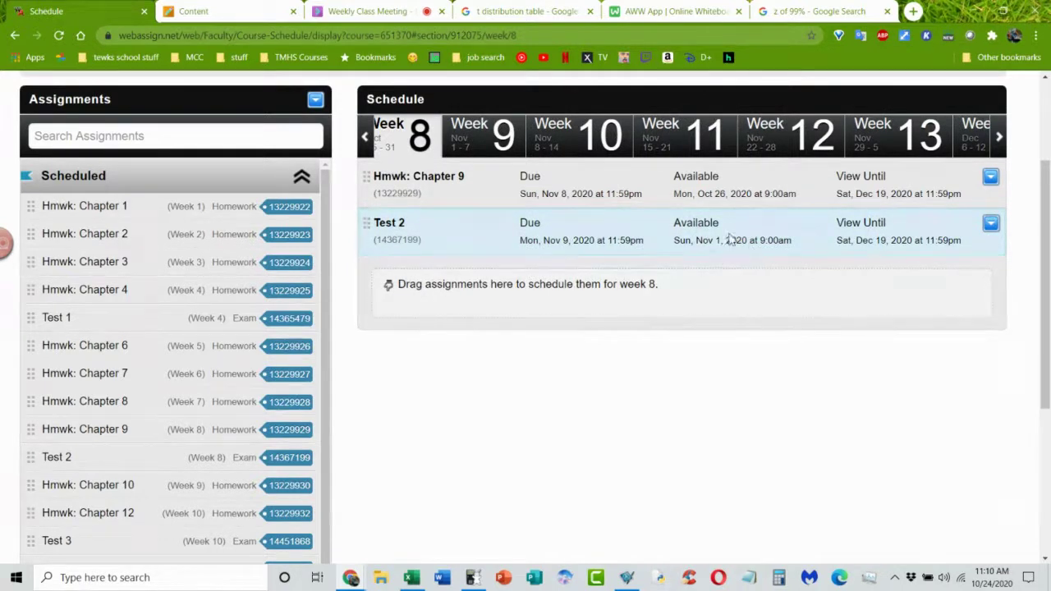
left_click(990, 223)
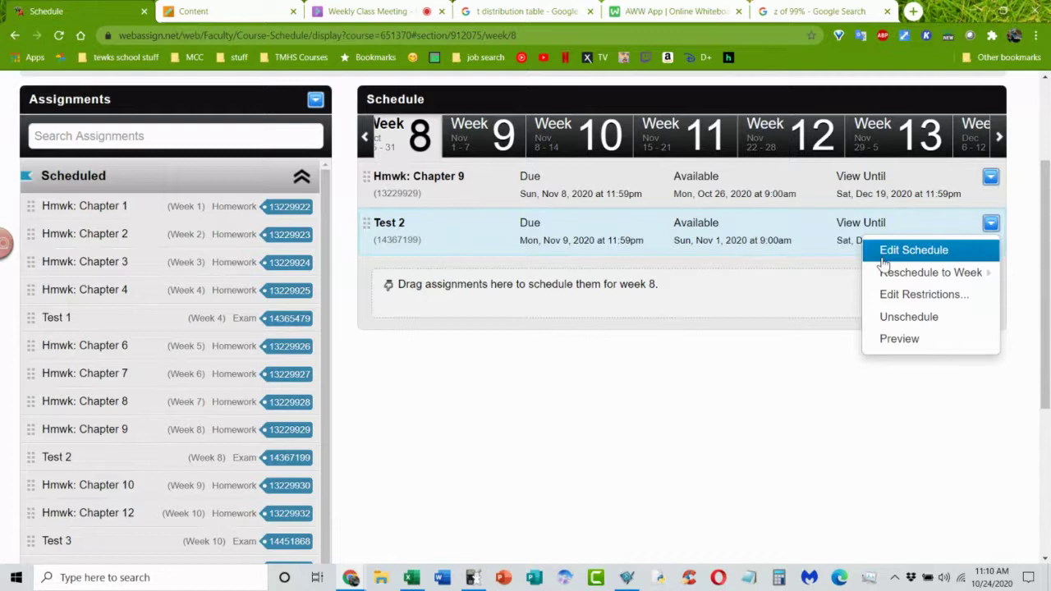
left_click(912, 250)
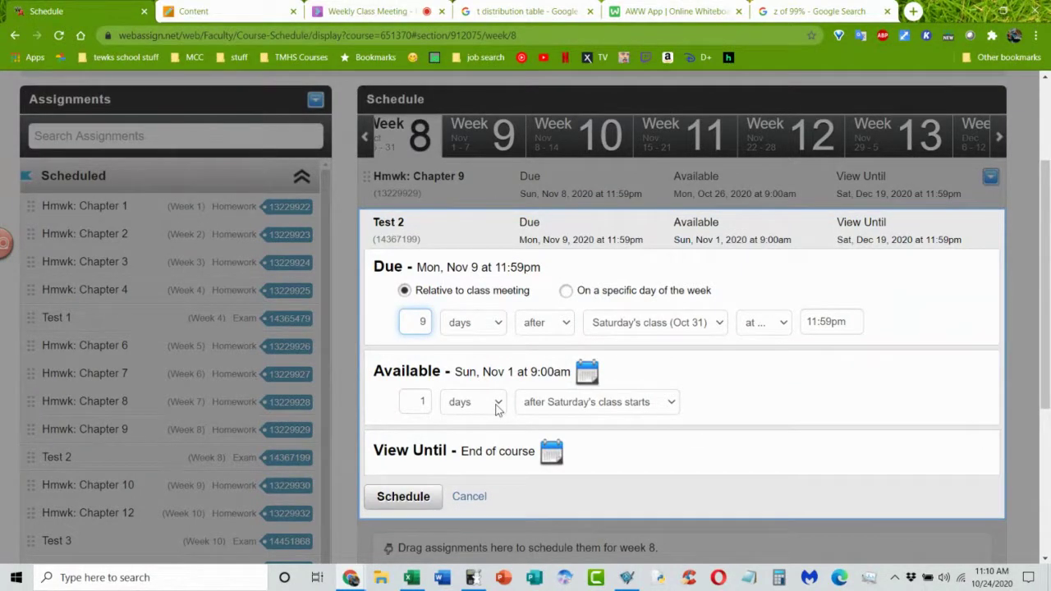
double_click(425, 402)
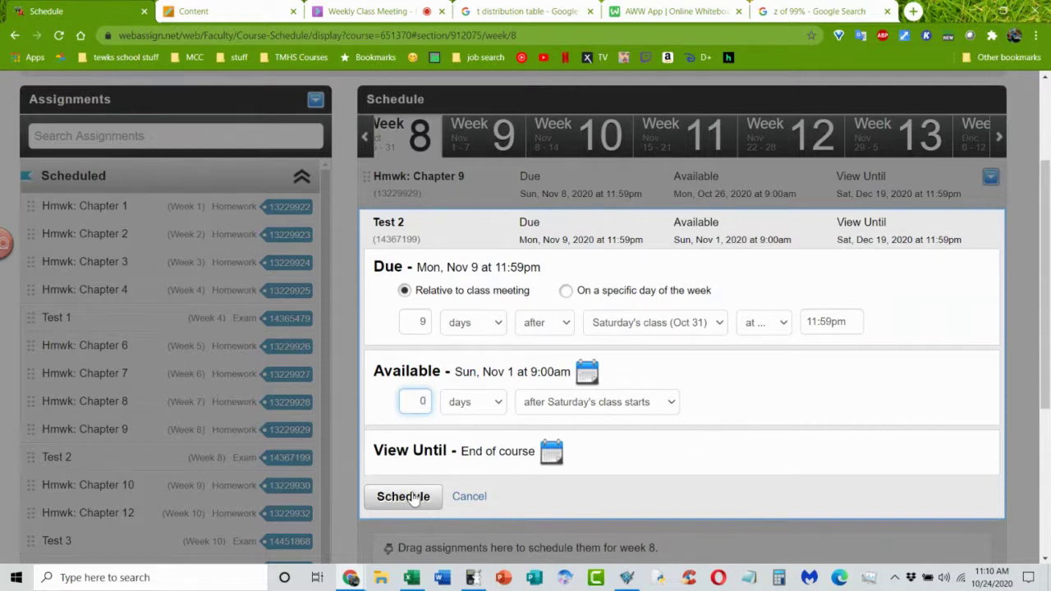
left_click(698, 412)
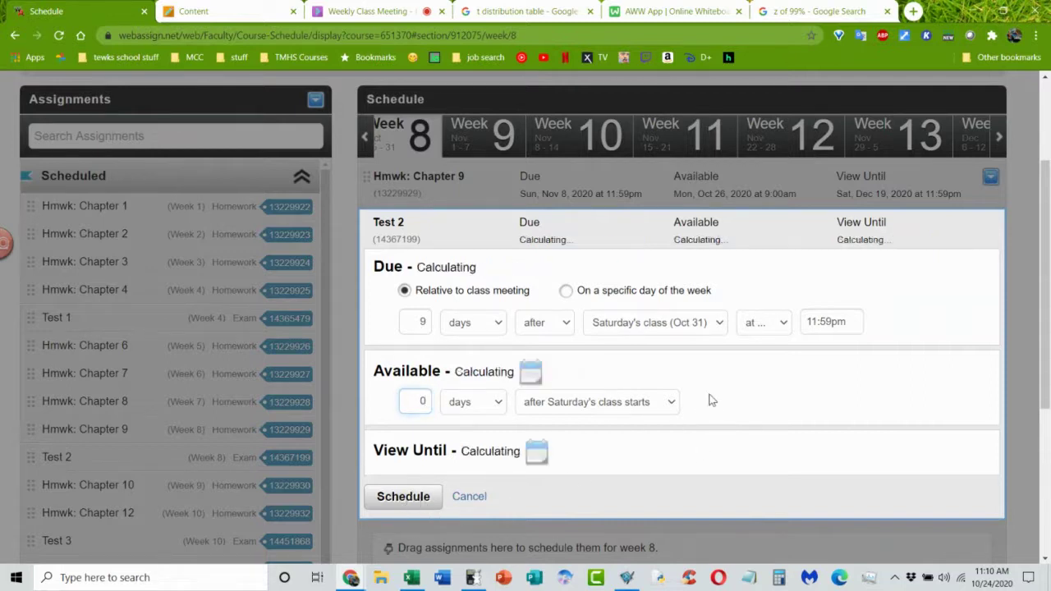
left_click(468, 497)
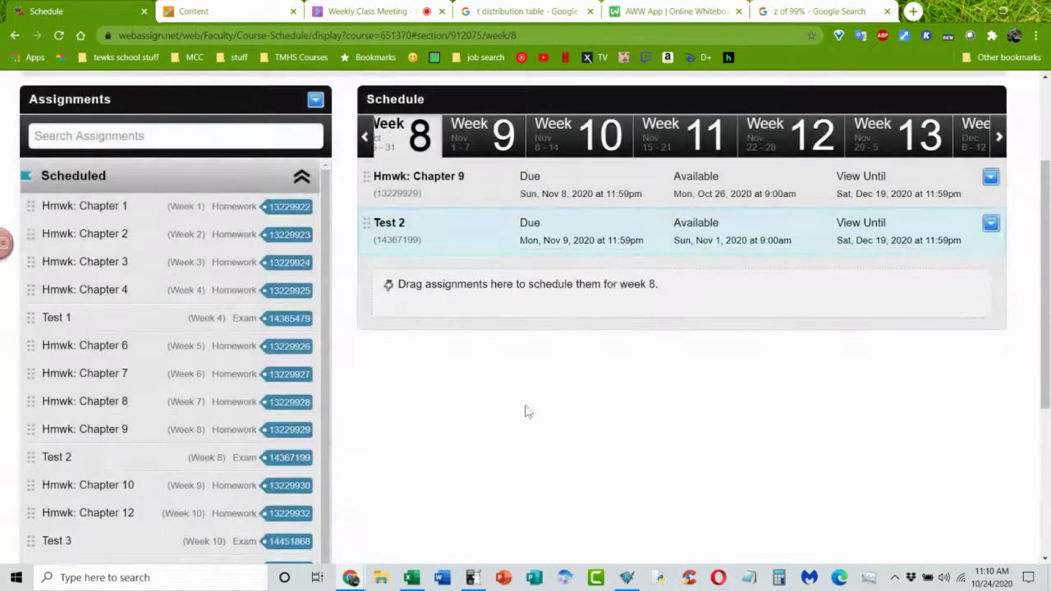
Step: Check Test 1's dates in week 4 and change the unit of Test 2's availability offset in week 8 to hours
left_click(366, 141)
left_click(366, 142)
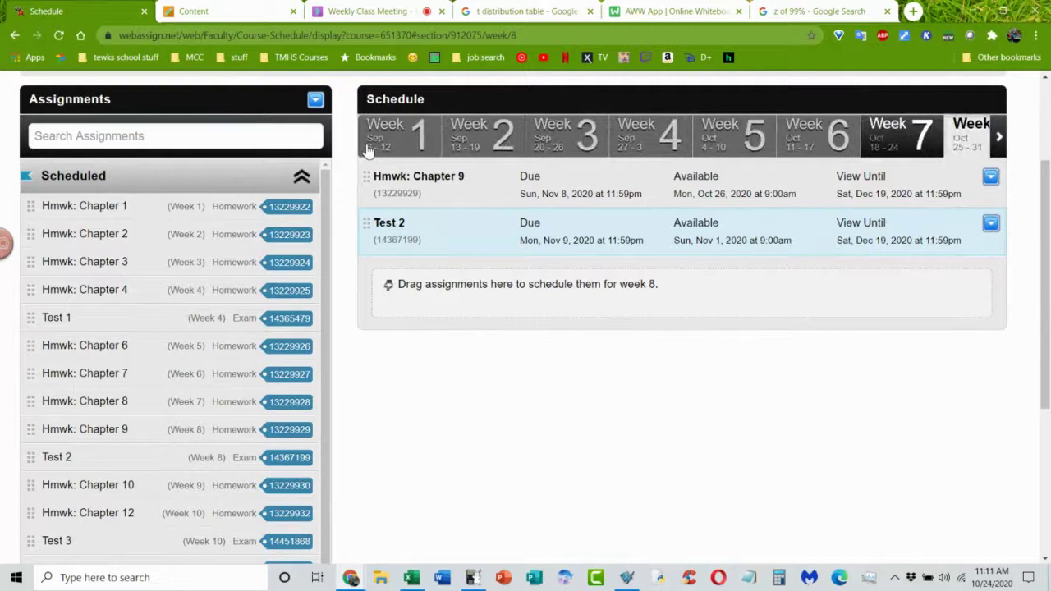
left_click(671, 146)
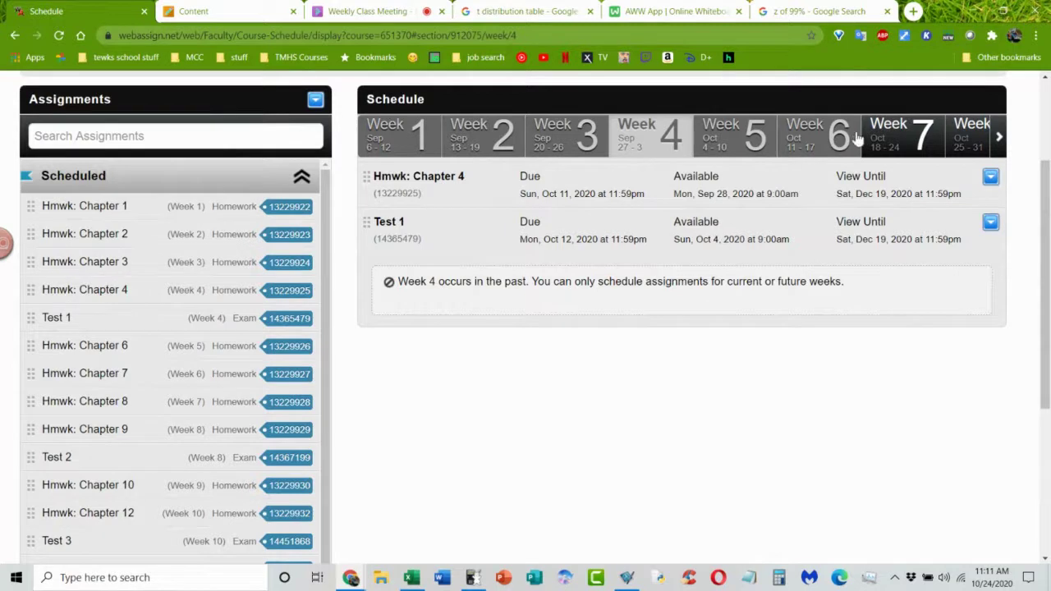
left_click(968, 136)
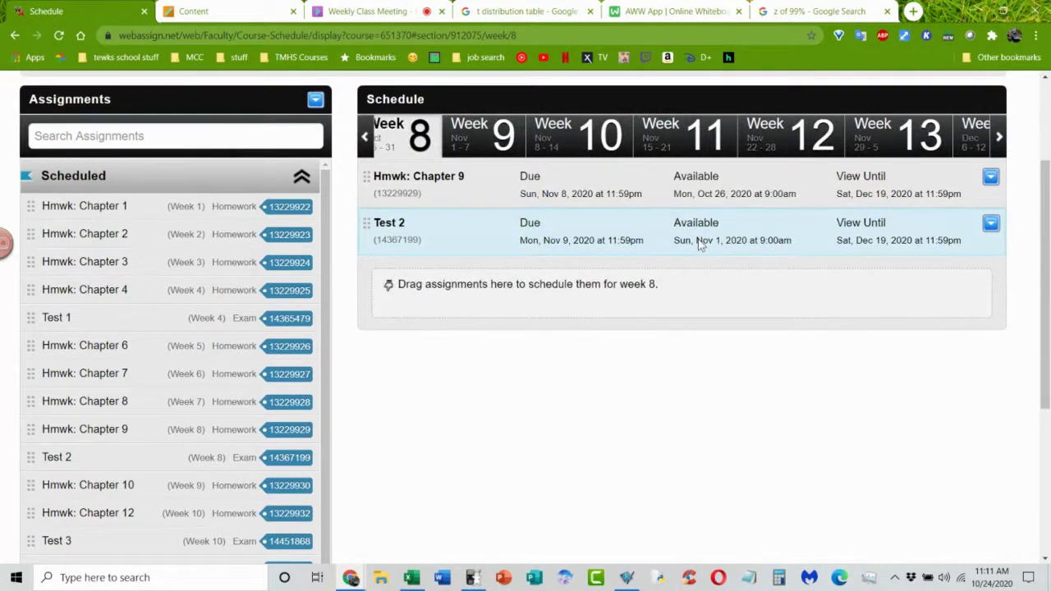
left_click(991, 226)
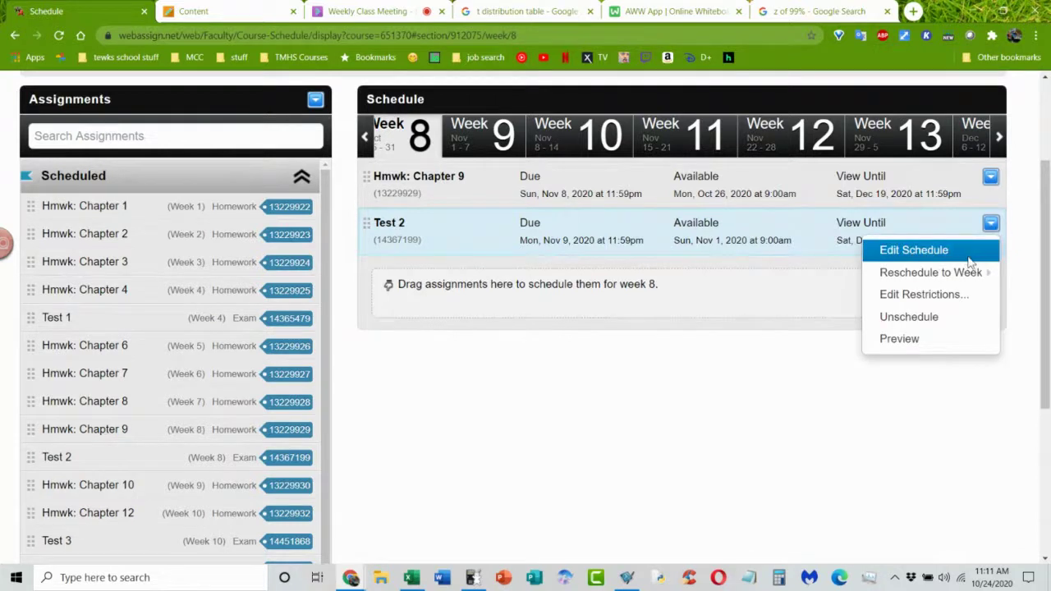
left_click(971, 253)
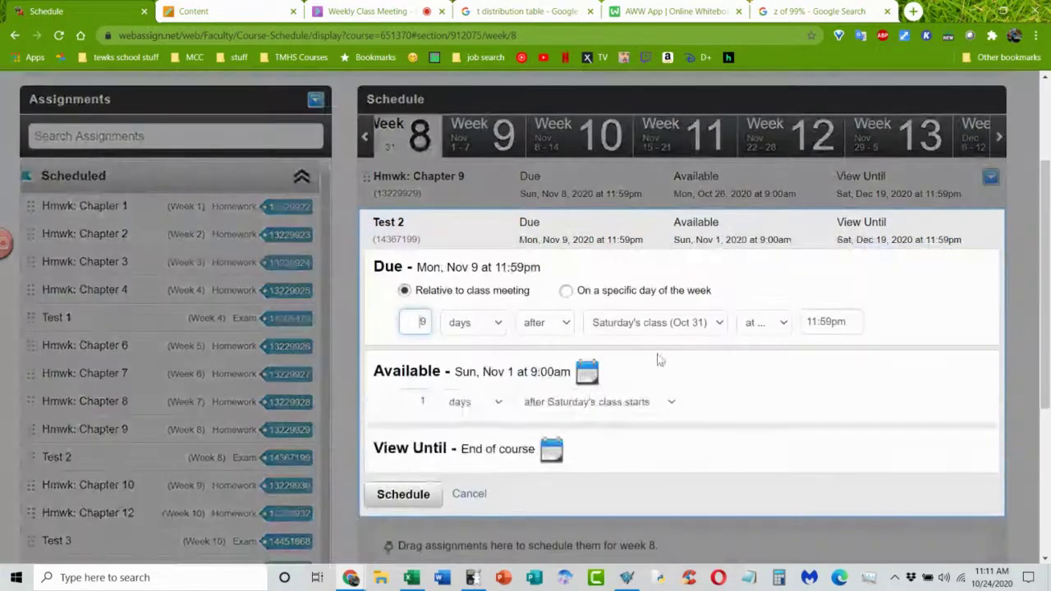
left_click(472, 403)
left_click(485, 447)
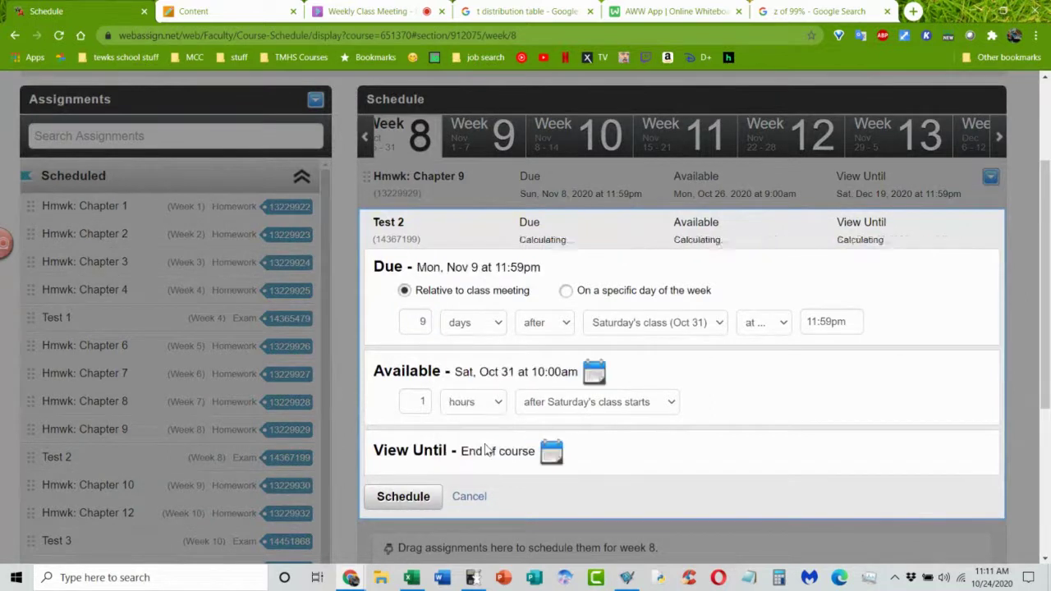
Step: Make Test 2 available 3 hours after Saturday's class starts and save its schedule
left_click(585, 407)
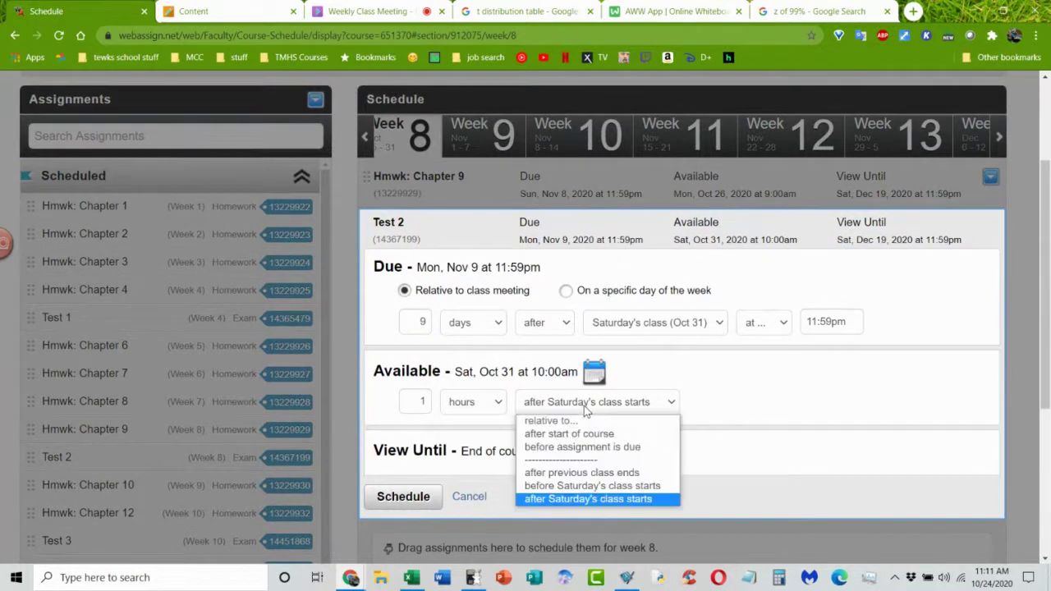
left_click(610, 500)
double_click(429, 400)
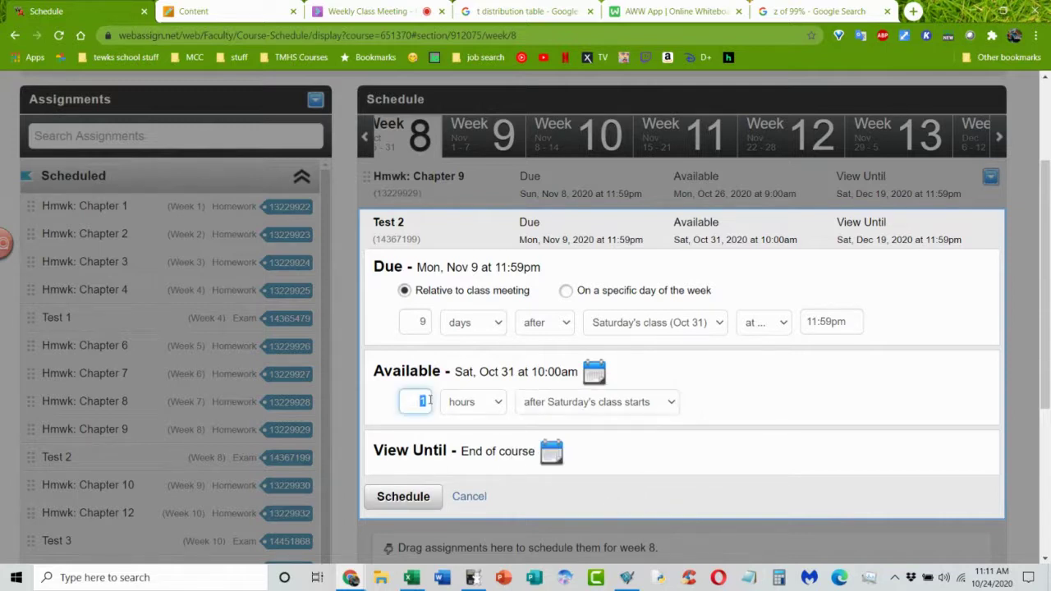
left_click(752, 400)
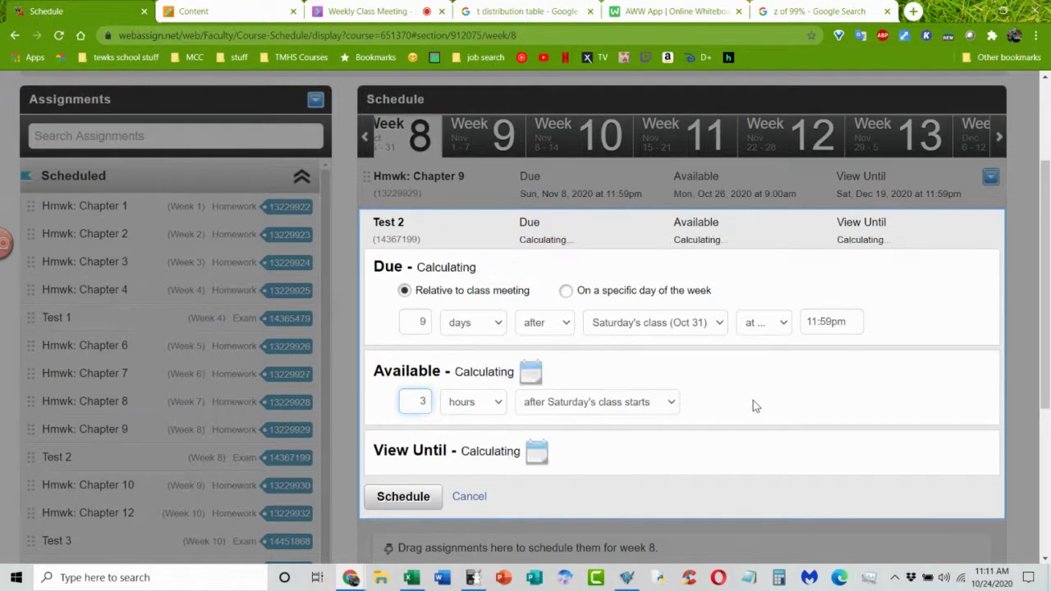
left_click(403, 496)
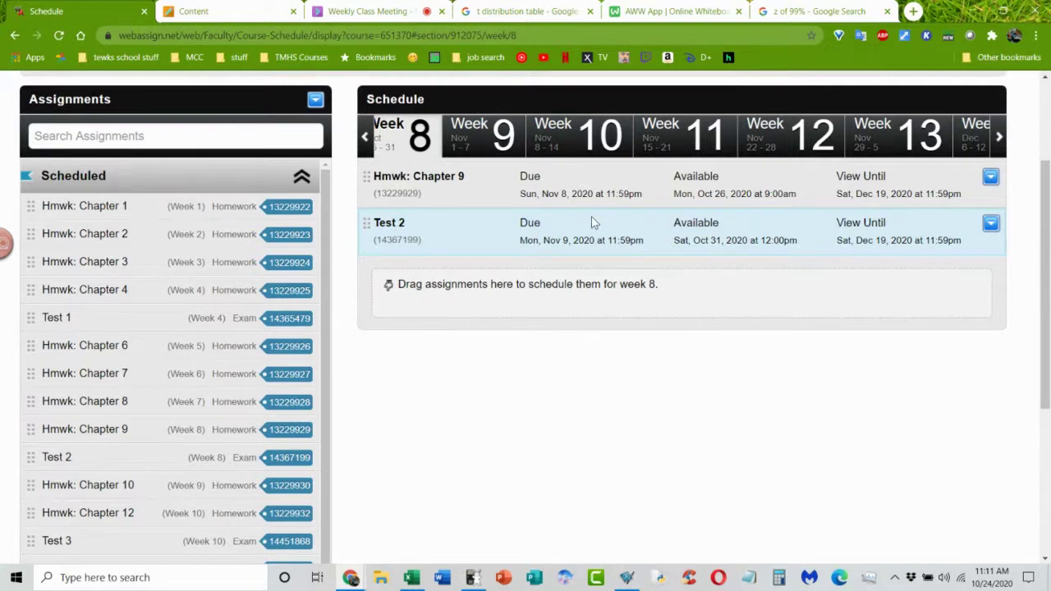
Step: Make Test 1 in week 4 available 3 hours after Saturday's class starts and save its schedule
left_click(366, 137)
left_click(640, 141)
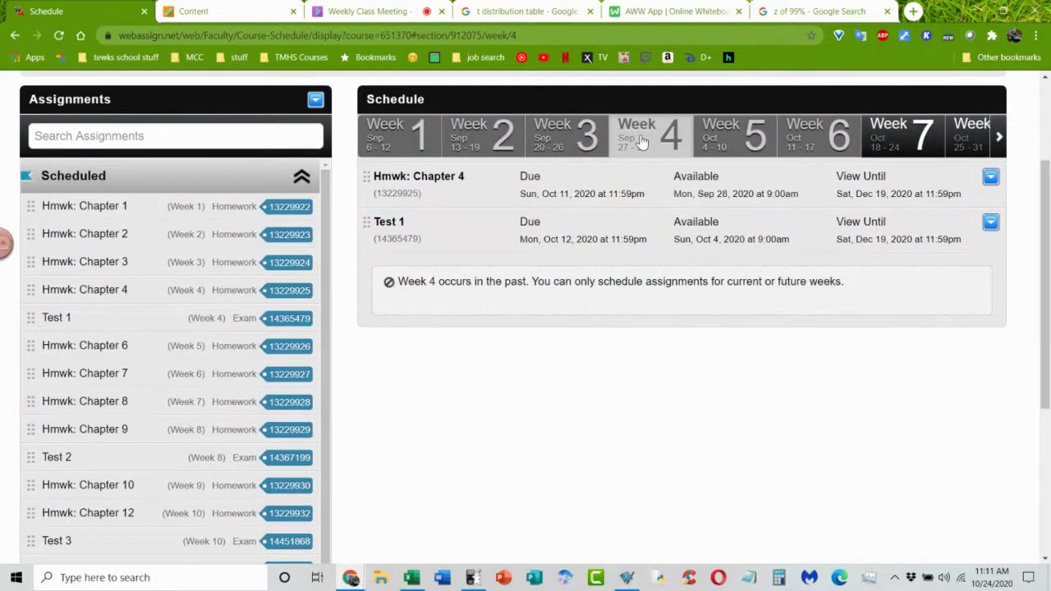
left_click(990, 222)
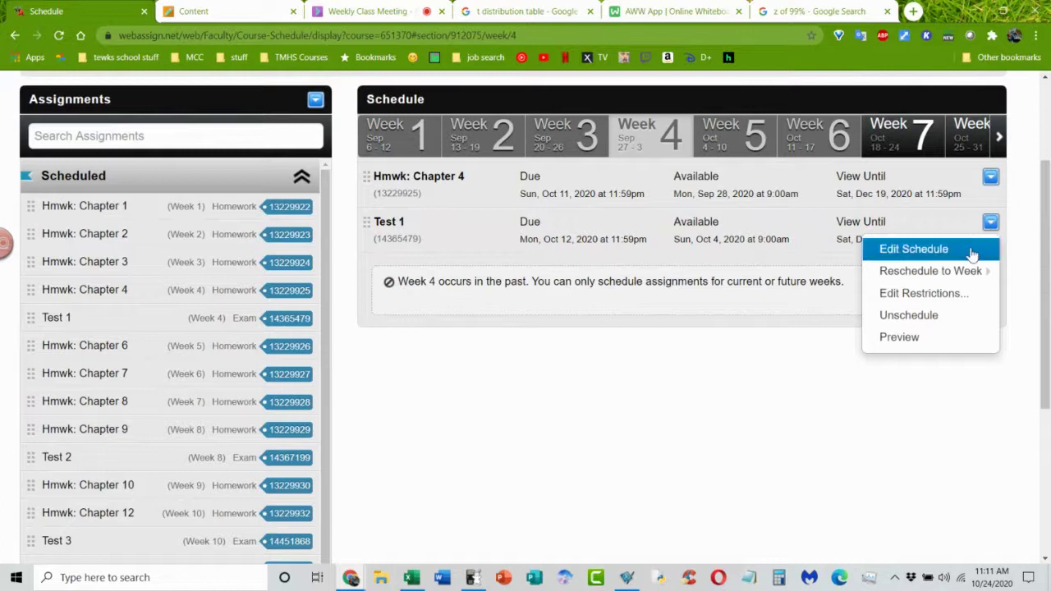
left_click(971, 255)
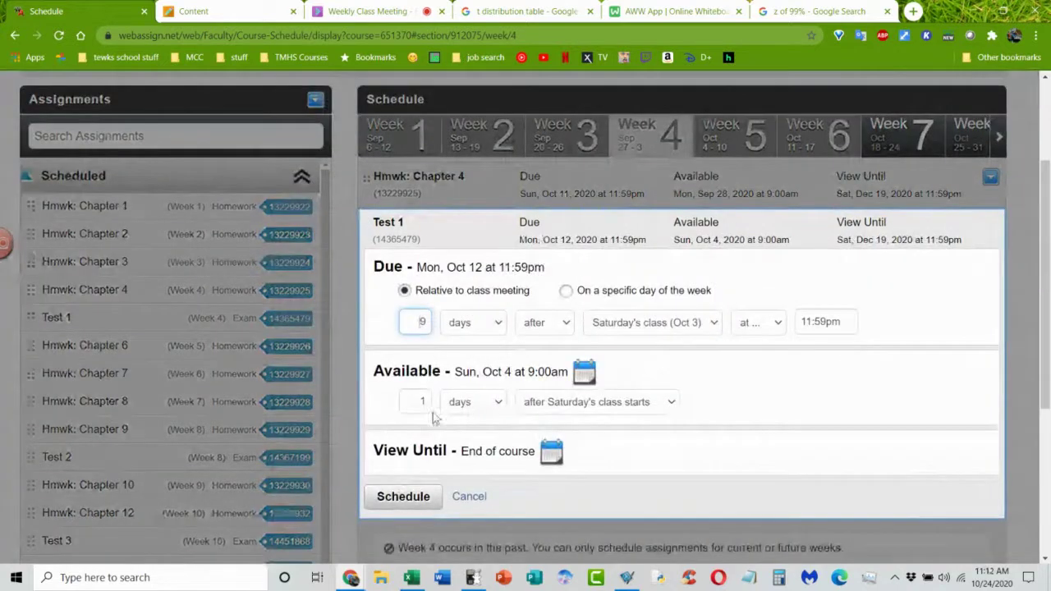
double_click(426, 404)
type("3")
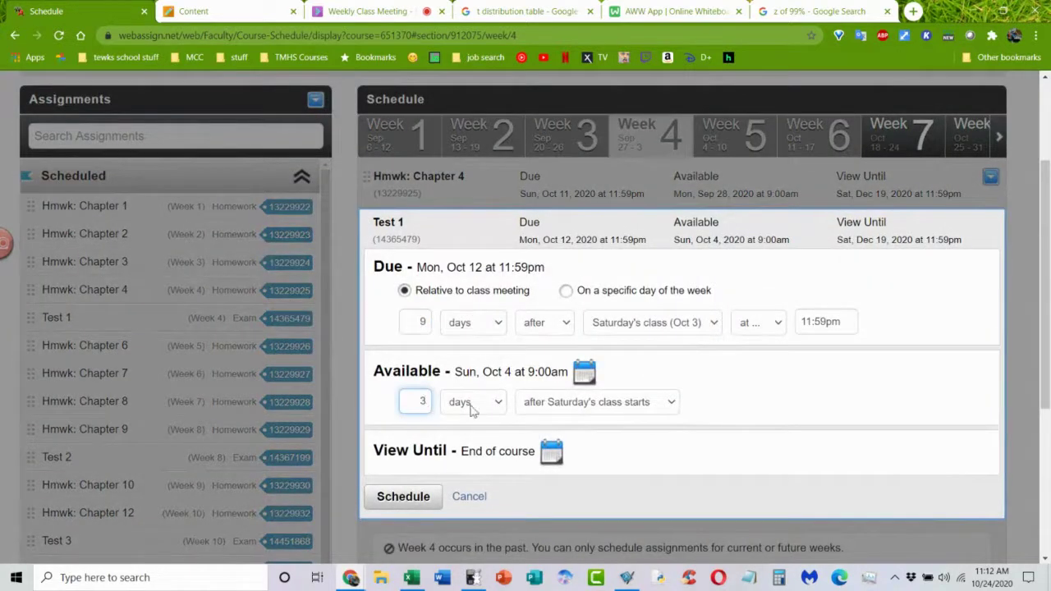
left_click(491, 408)
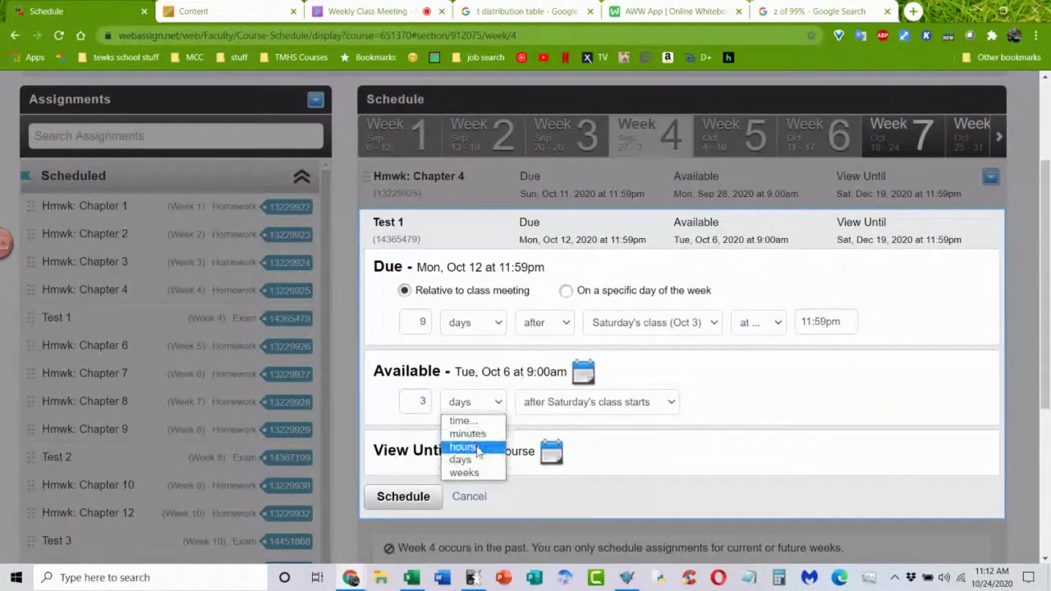
left_click(478, 447)
left_click(410, 501)
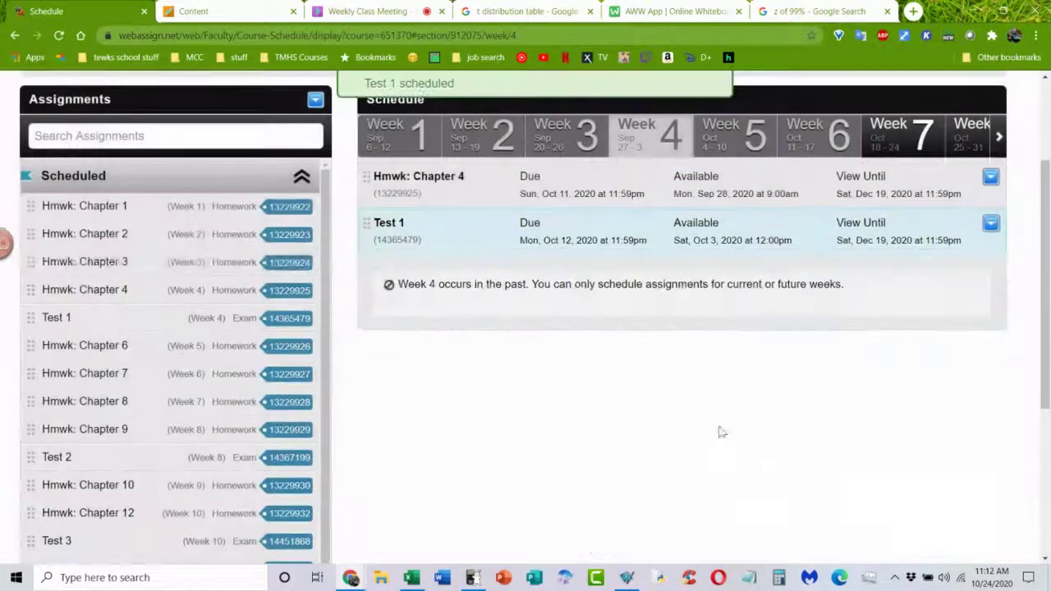
Step: Look through the assignments scheduled in weeks 10 to 14 to locate Test 3
left_click(999, 137)
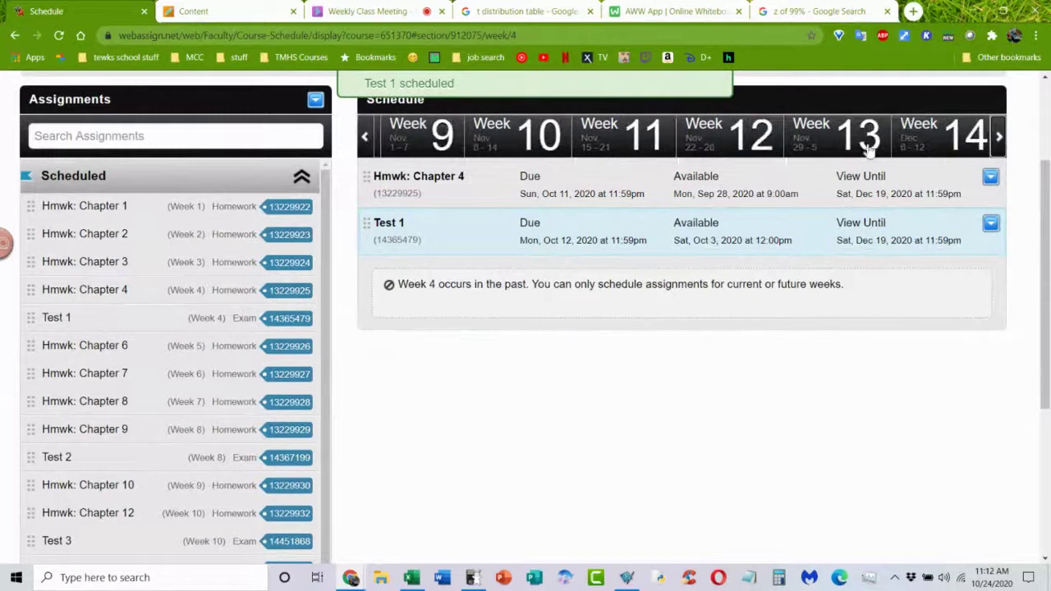
left_click(718, 148)
left_click(827, 145)
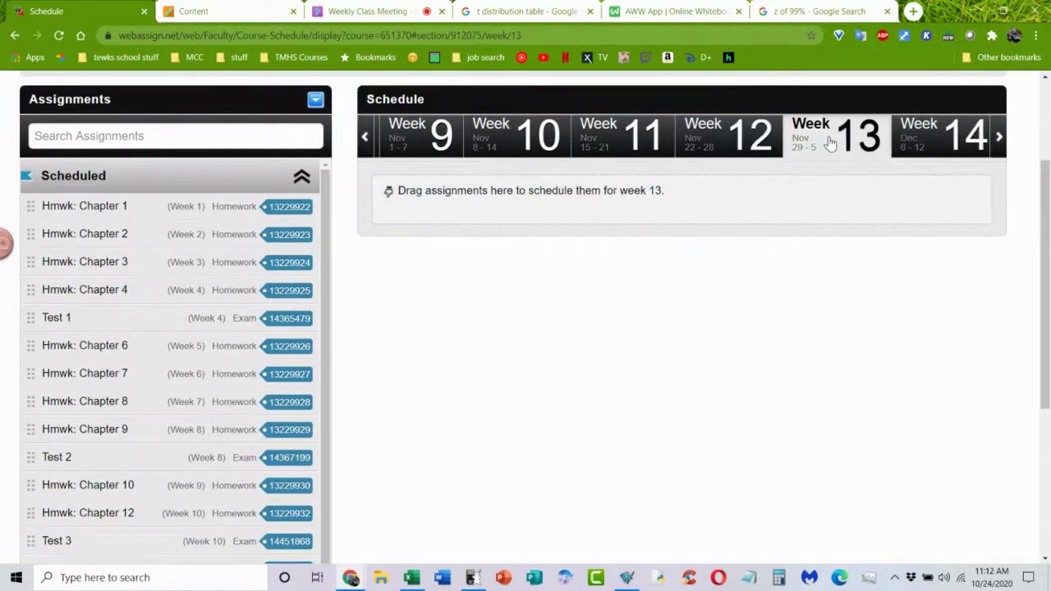
left_click(919, 141)
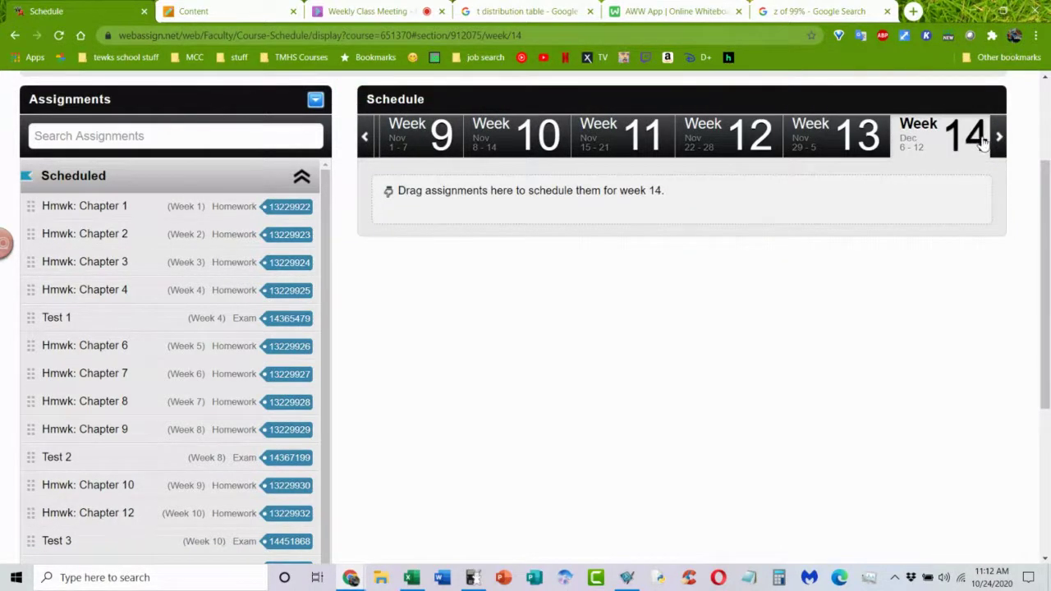
left_click(733, 150)
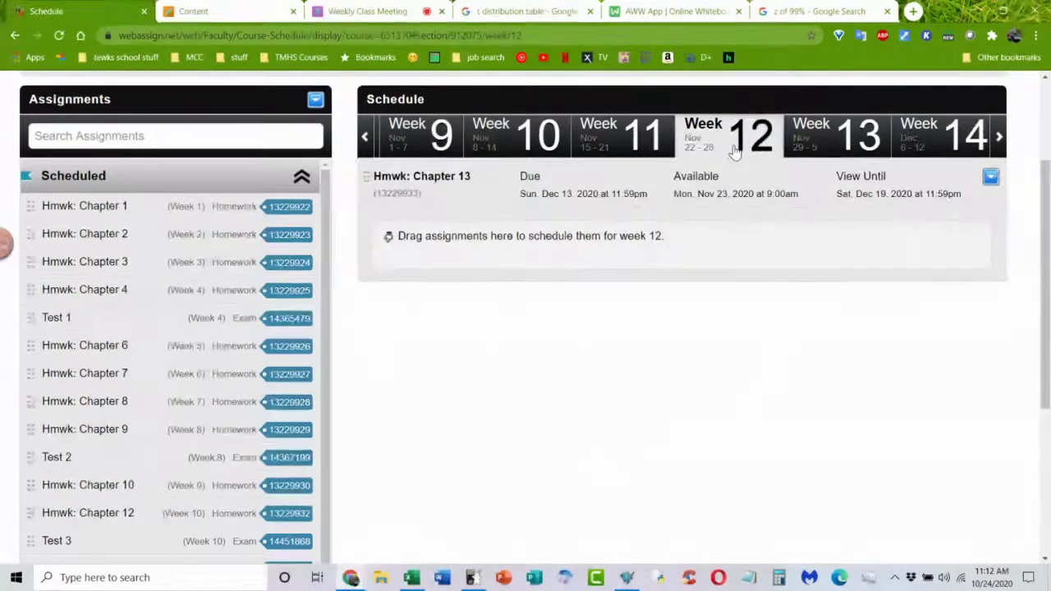
left_click(639, 138)
left_click(542, 136)
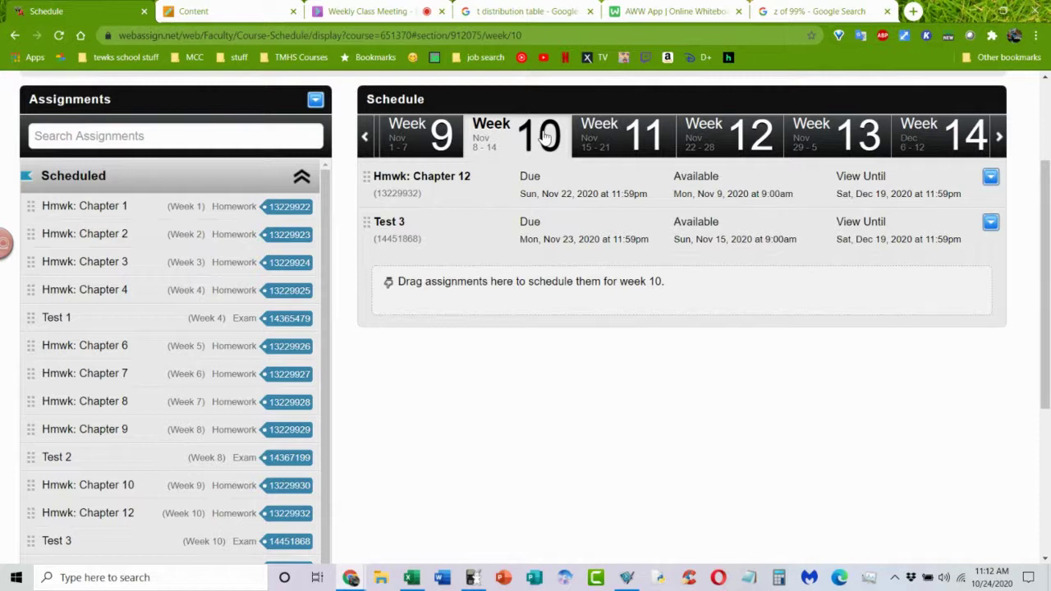
Step: Make Test 3 in week 10 available 3 hours after Saturday's class starts and save its schedule
left_click(441, 144)
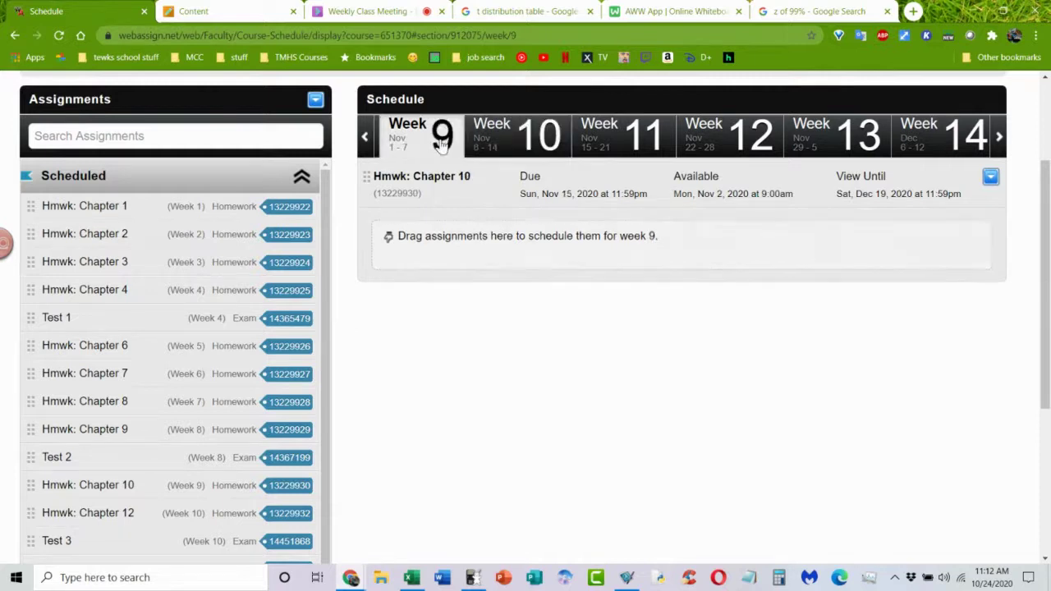
left_click(488, 141)
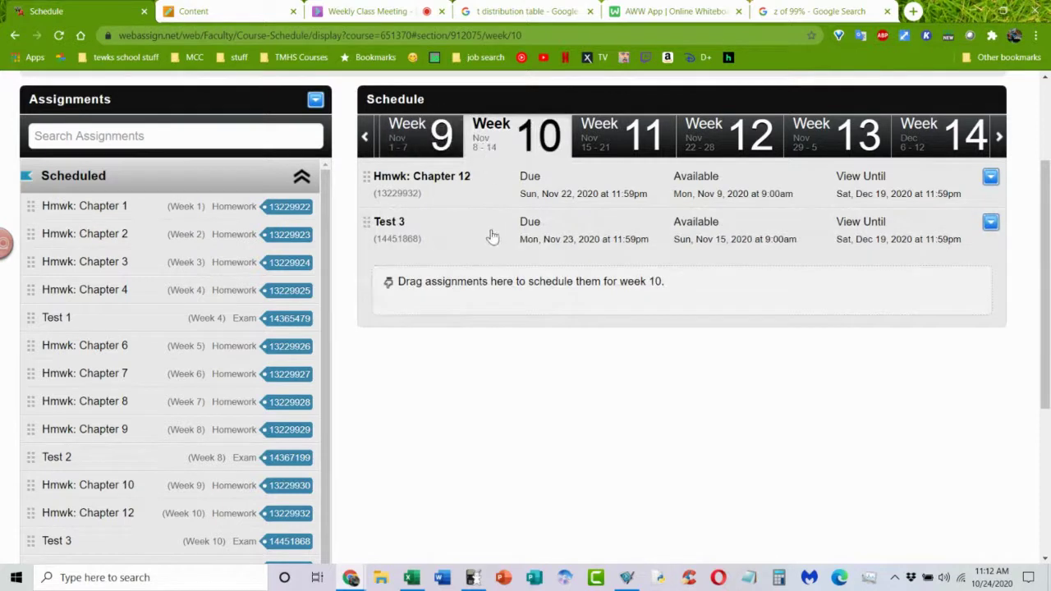
left_click(991, 222)
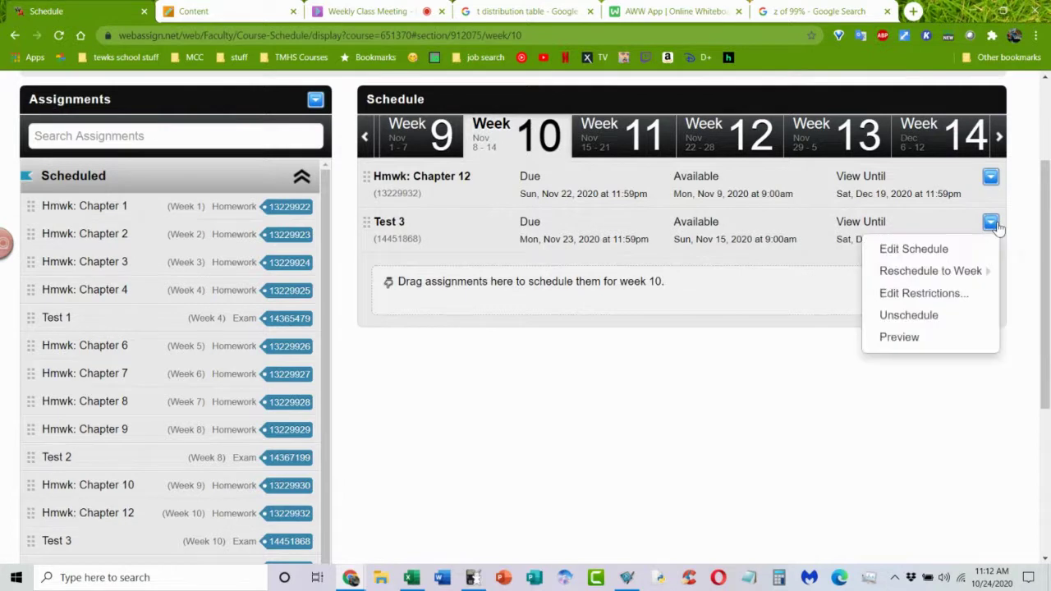
left_click(913, 249)
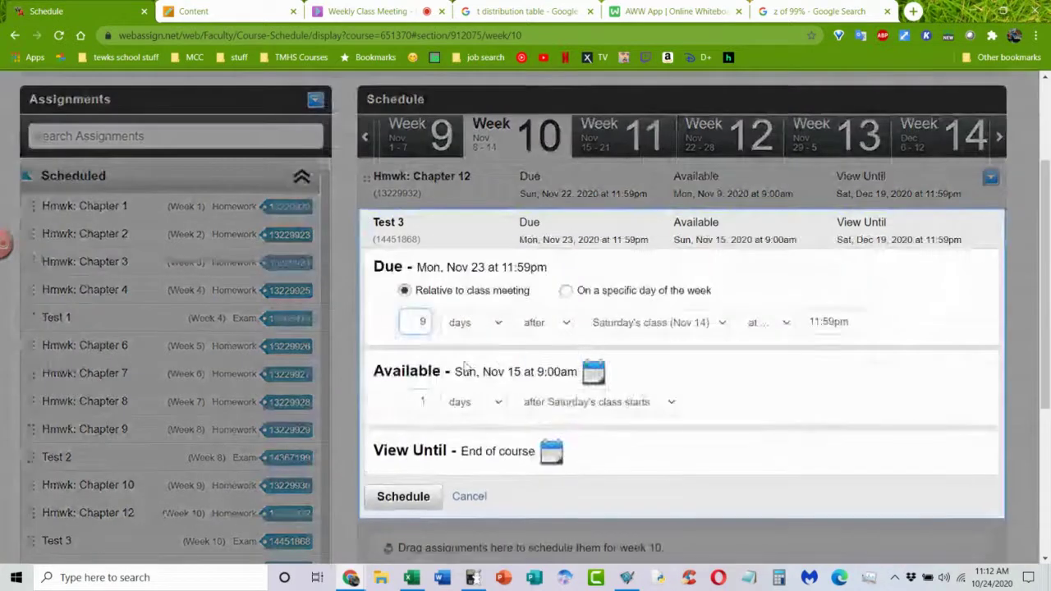
left_click(426, 401)
type("3")
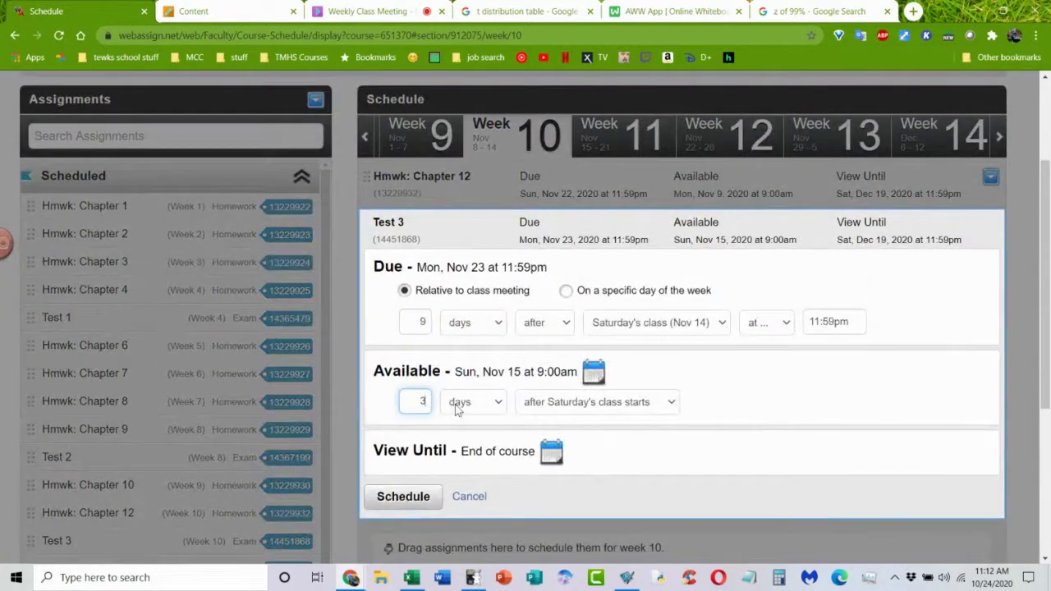
left_click(462, 402)
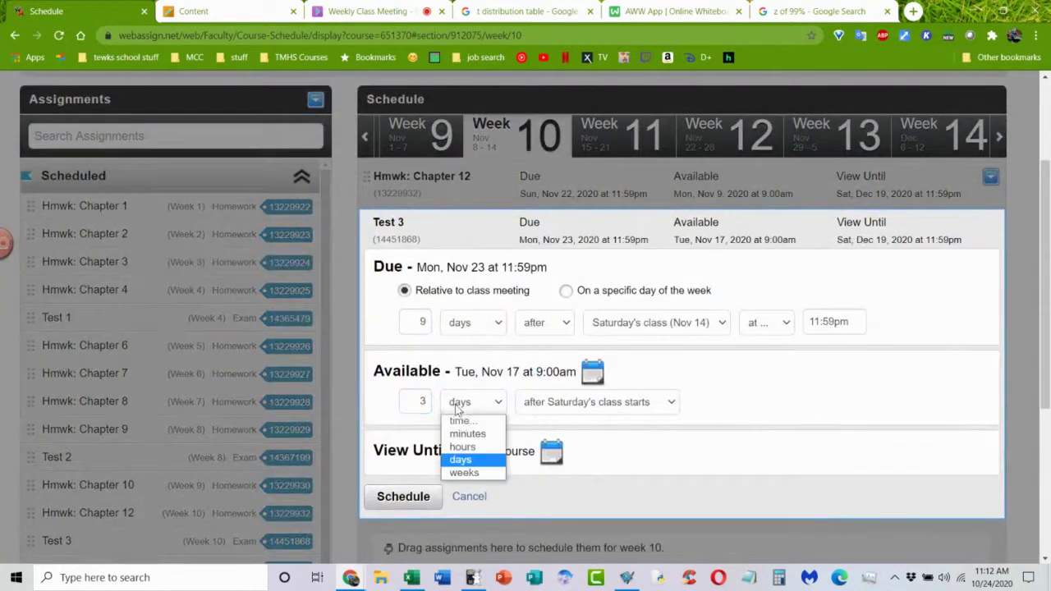
left_click(464, 447)
left_click(414, 499)
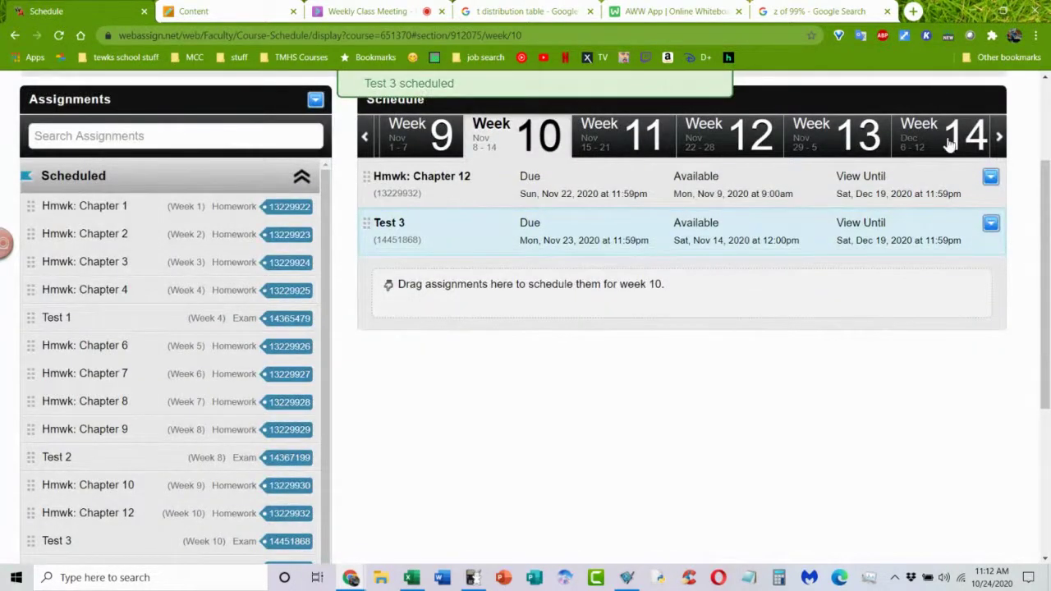
Step: Check Test 4's due and availability dates in week 15
left_click(1000, 138)
left_click(975, 143)
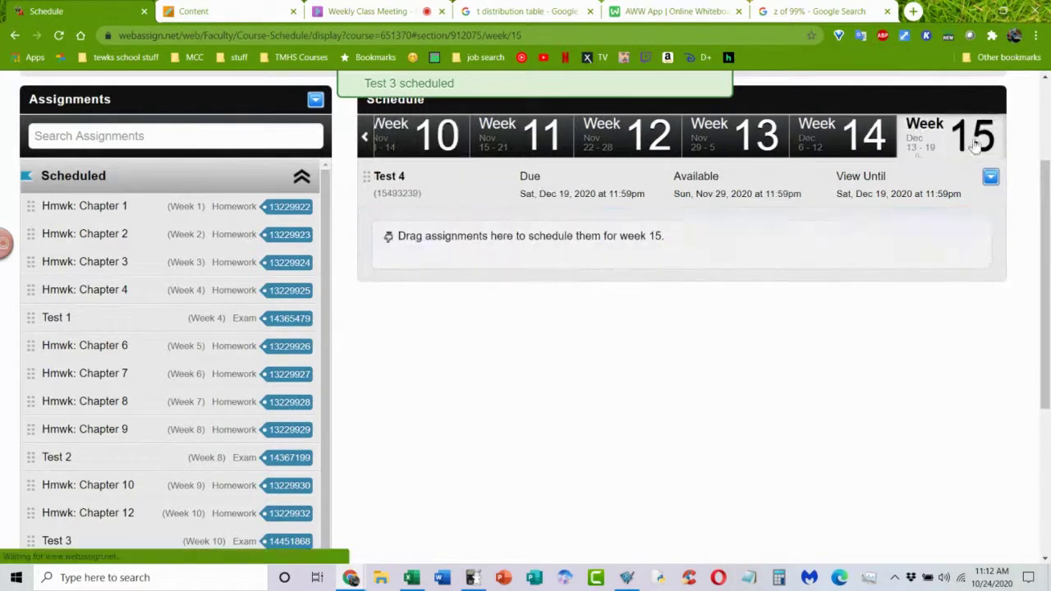
left_click(853, 147)
left_click(903, 143)
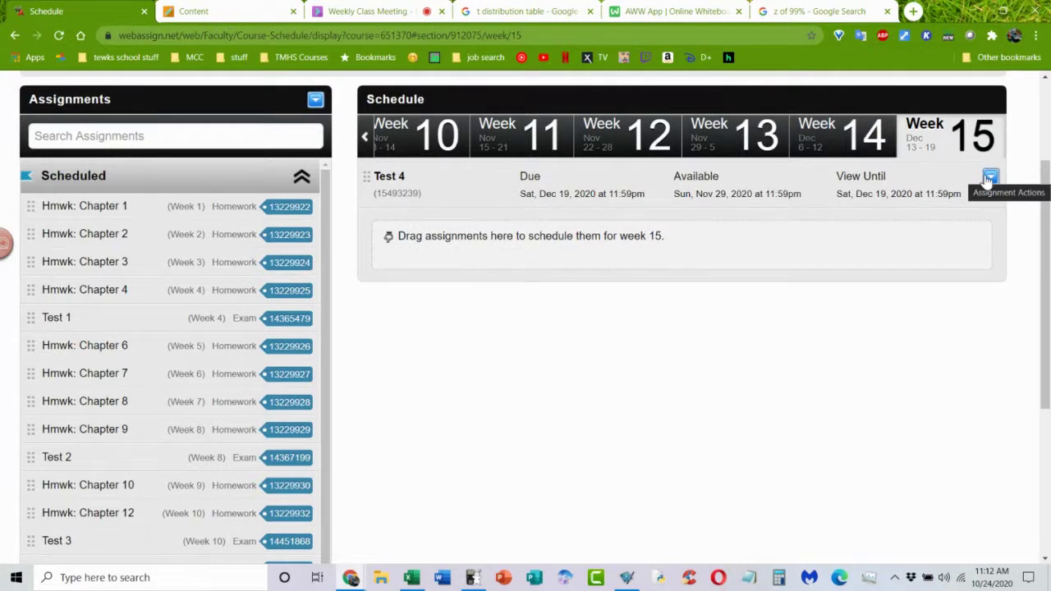
Step: Switch to the Weekly Class Meeting in Blackboard Collaborate and look through the full attendee list
left_click(367, 11)
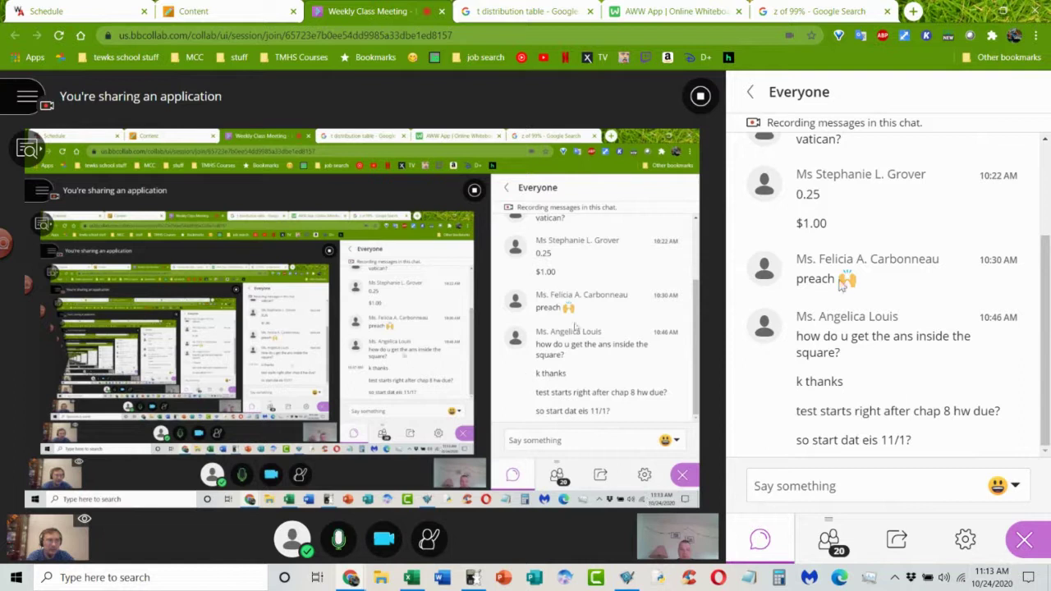
left_click(827, 542)
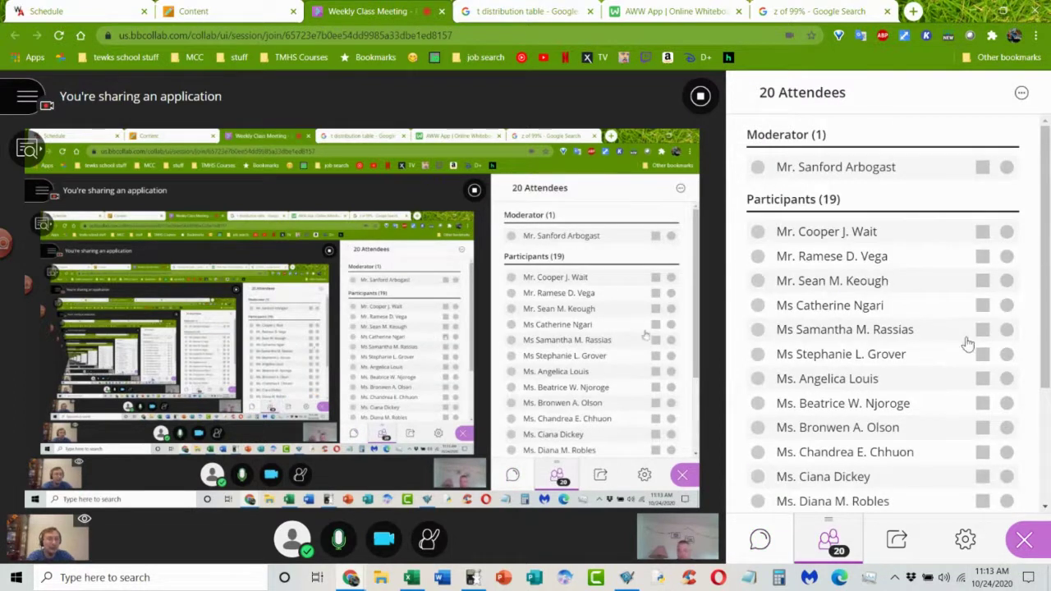
scroll(1039, 283, "down", 1)
scroll(1042, 283, "down", 2)
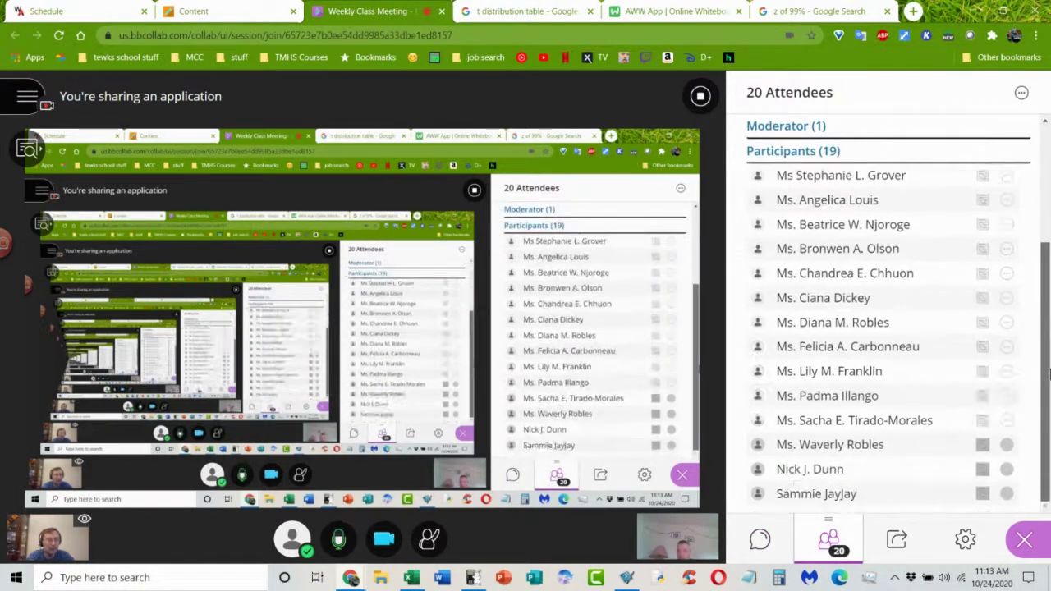
scroll(1046, 214, "up", 5)
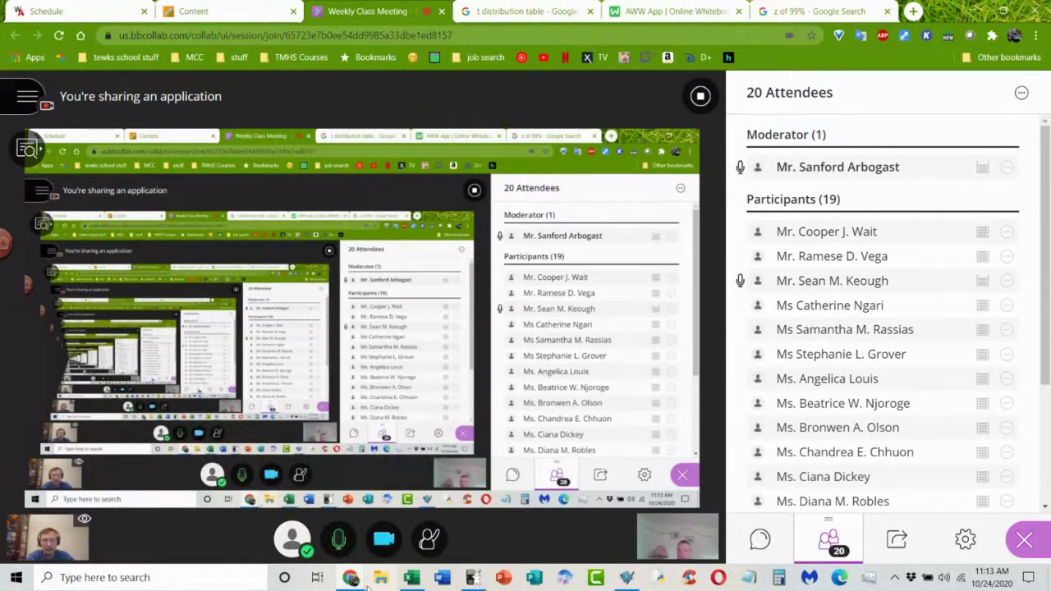
mouse_move(358, 581)
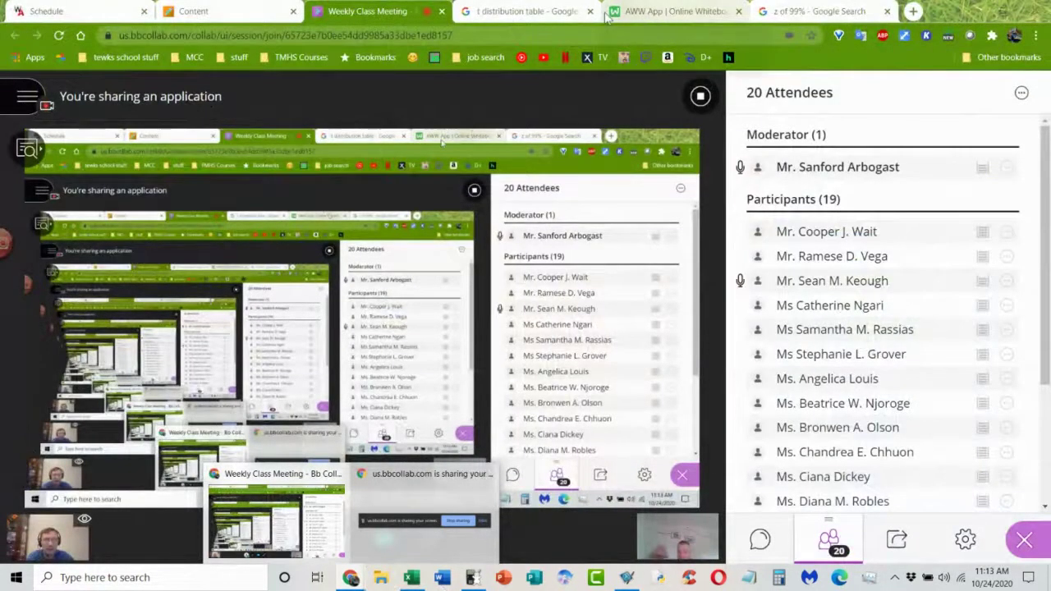
left_click(98, 12)
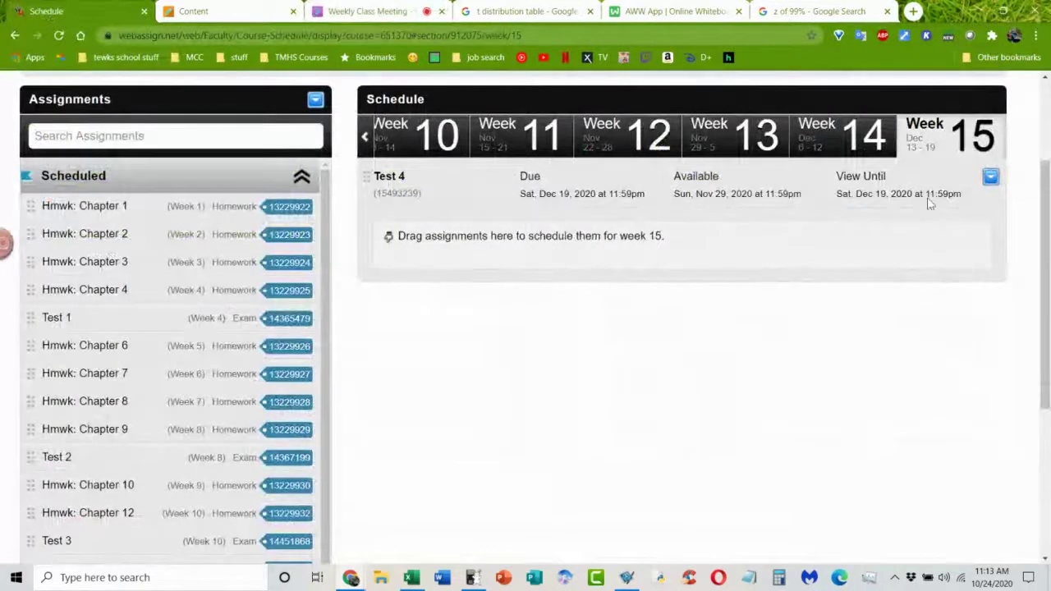
left_click(991, 180)
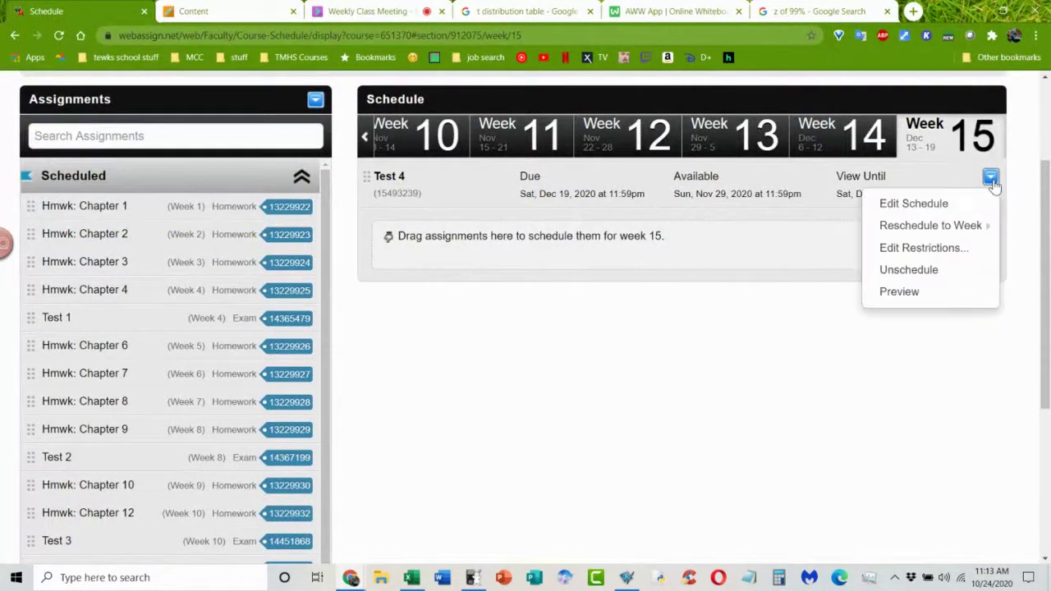
left_click(949, 204)
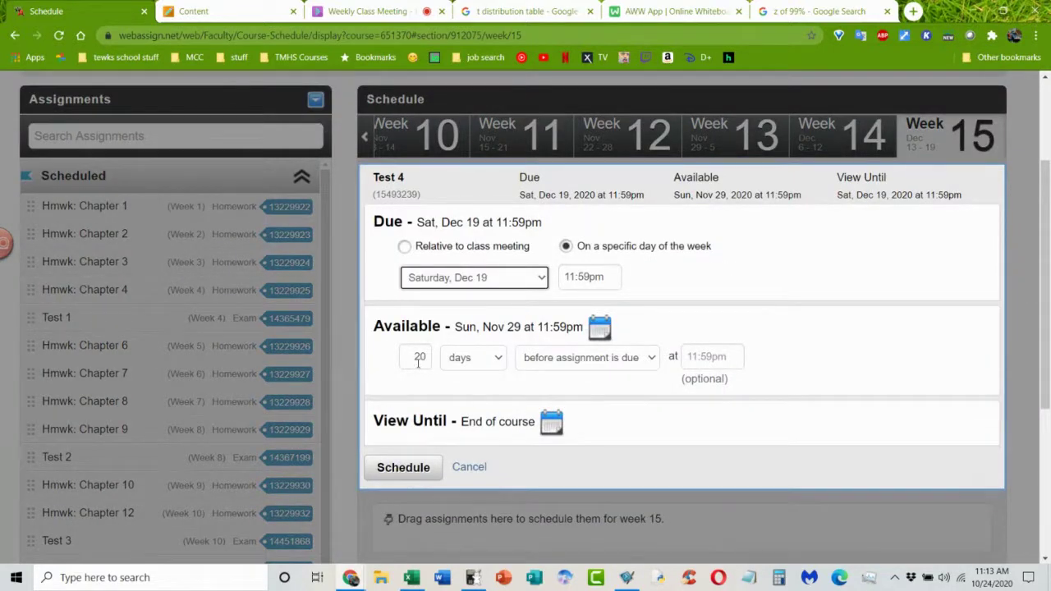
double_click(418, 358)
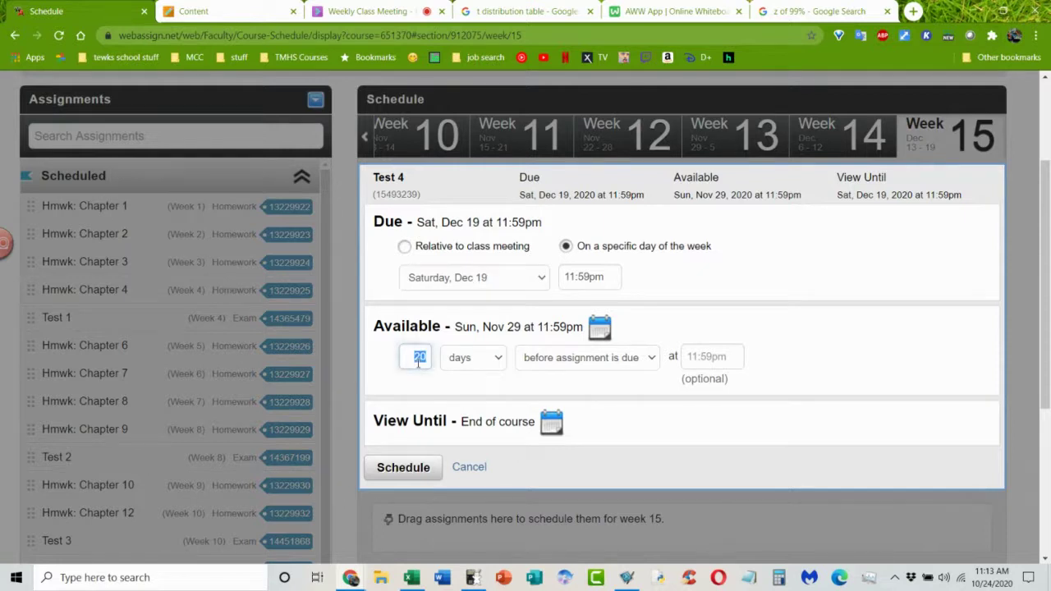
type("3")
left_click(485, 365)
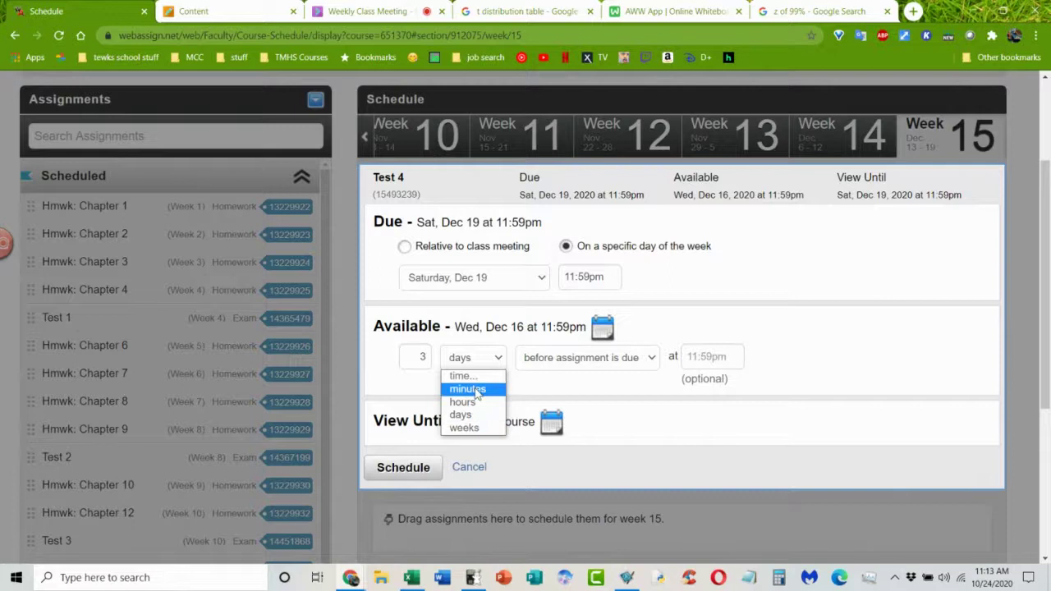
left_click(460, 401)
left_click(585, 362)
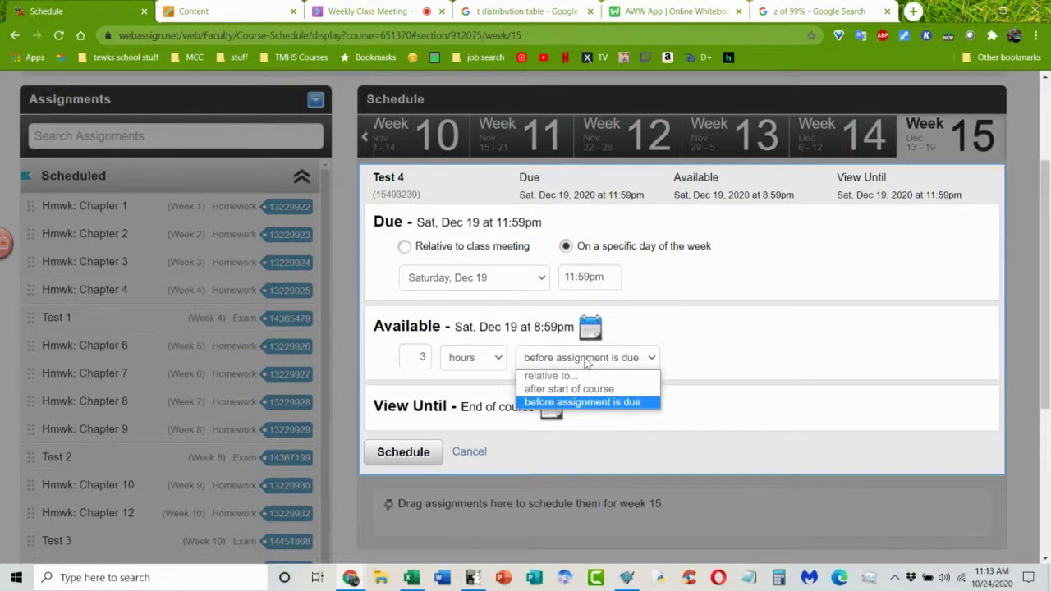
left_click(480, 456)
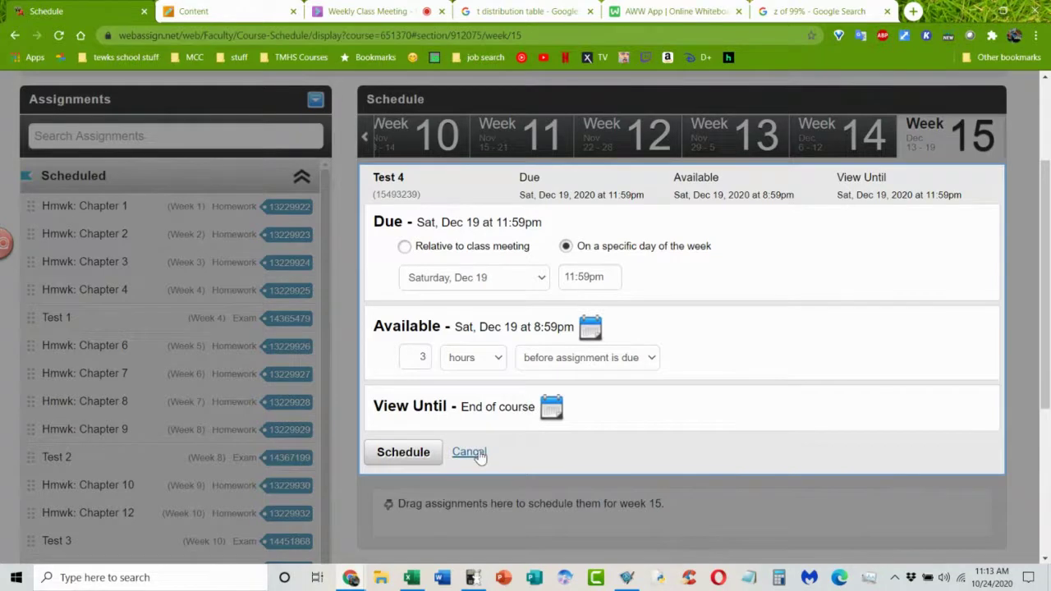
left_click(469, 453)
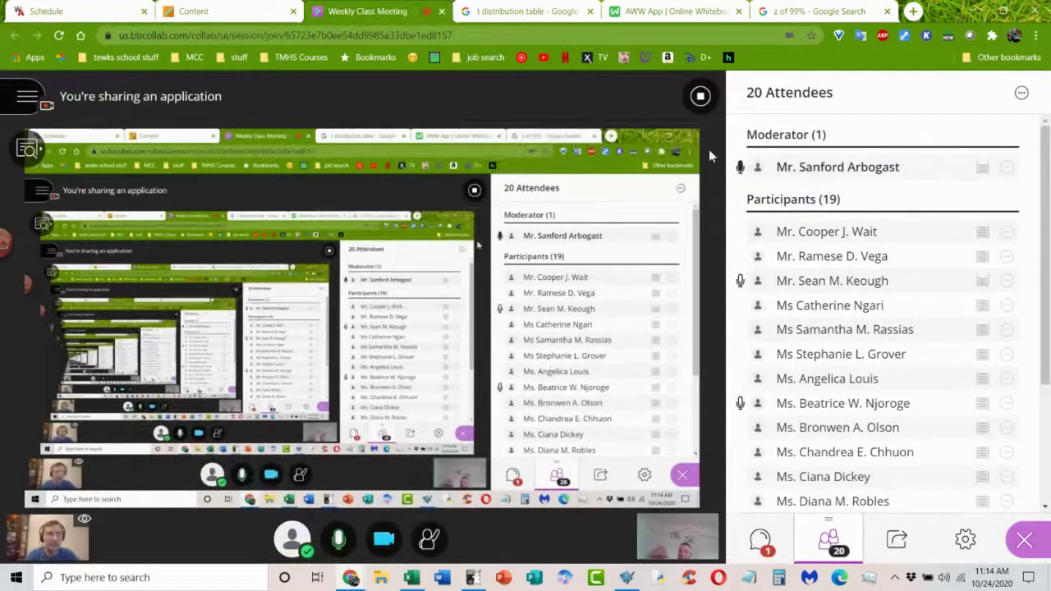
Step: Read the newest message in the class meeting's Everyone chat and return to the WebAssign schedule
left_click(760, 538)
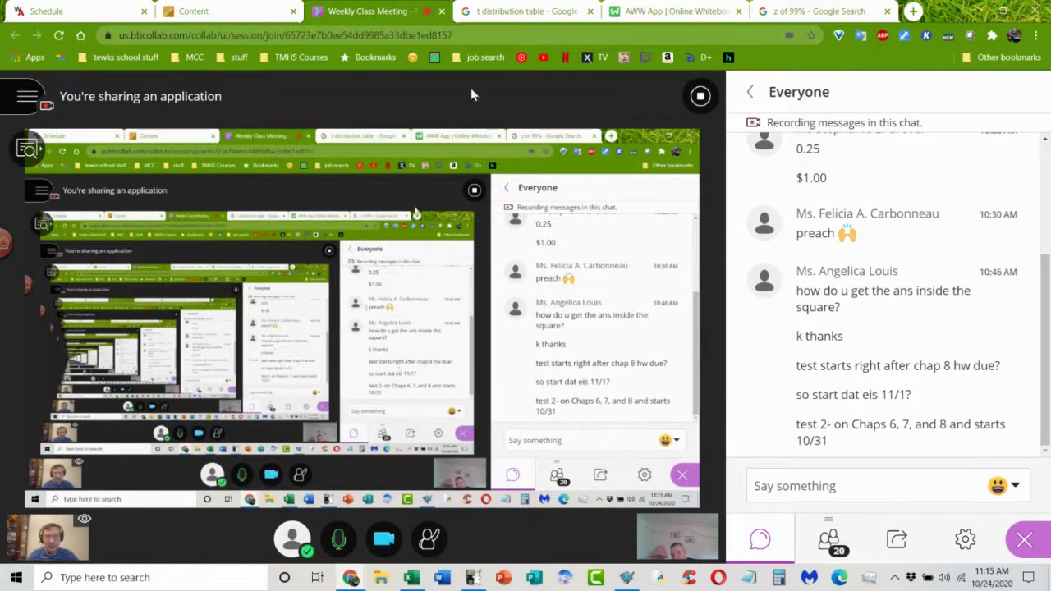
left_click(71, 15)
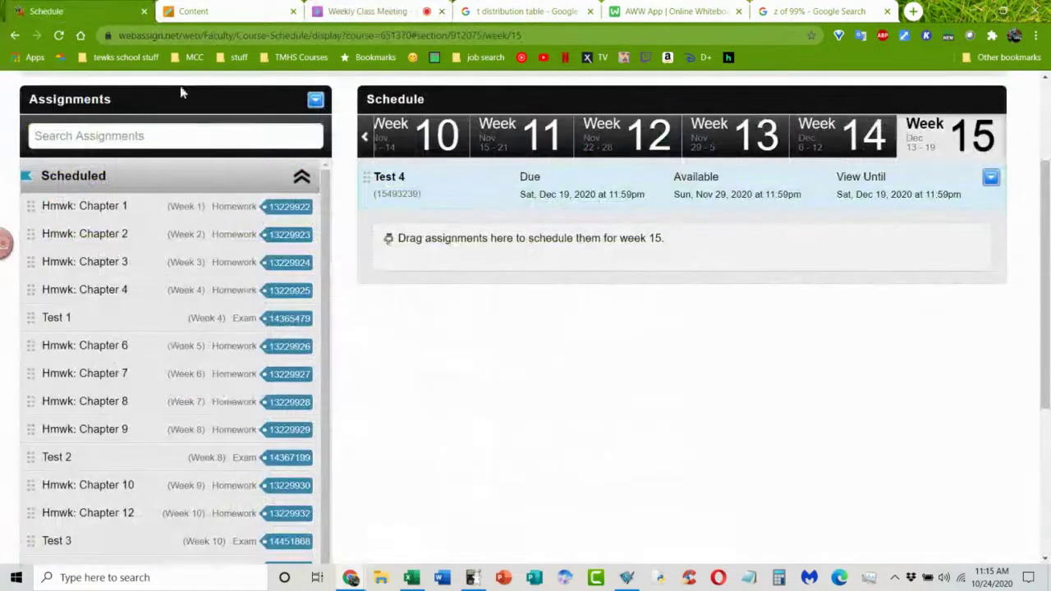
Step: Check the unanswered extension requests for MAT 177 section 321 and bring up the unanswered Ask Your Teacher messages
scroll(375, 165, "up", 2)
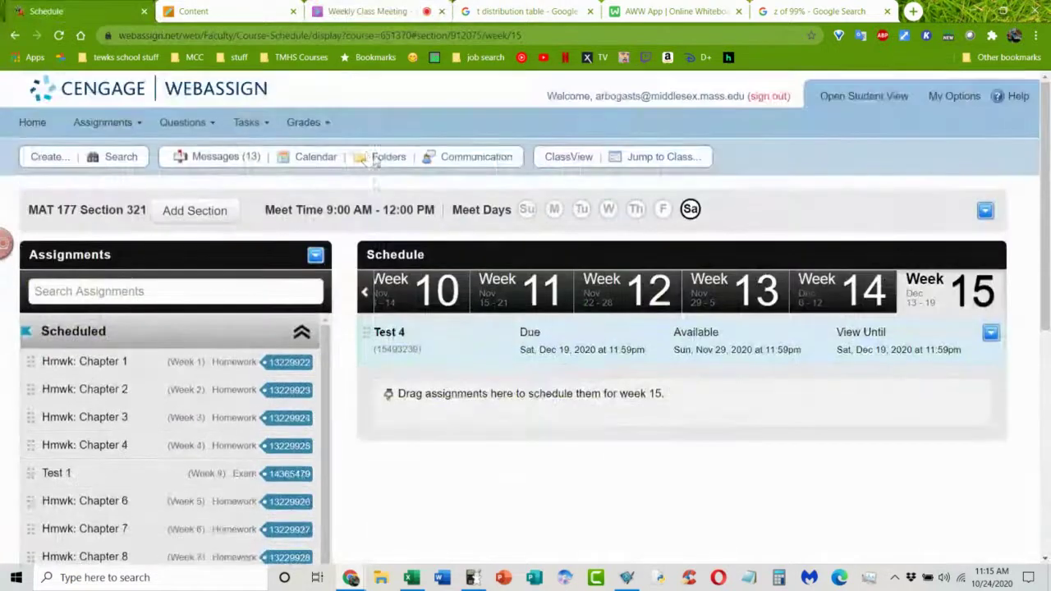
left_click(222, 158)
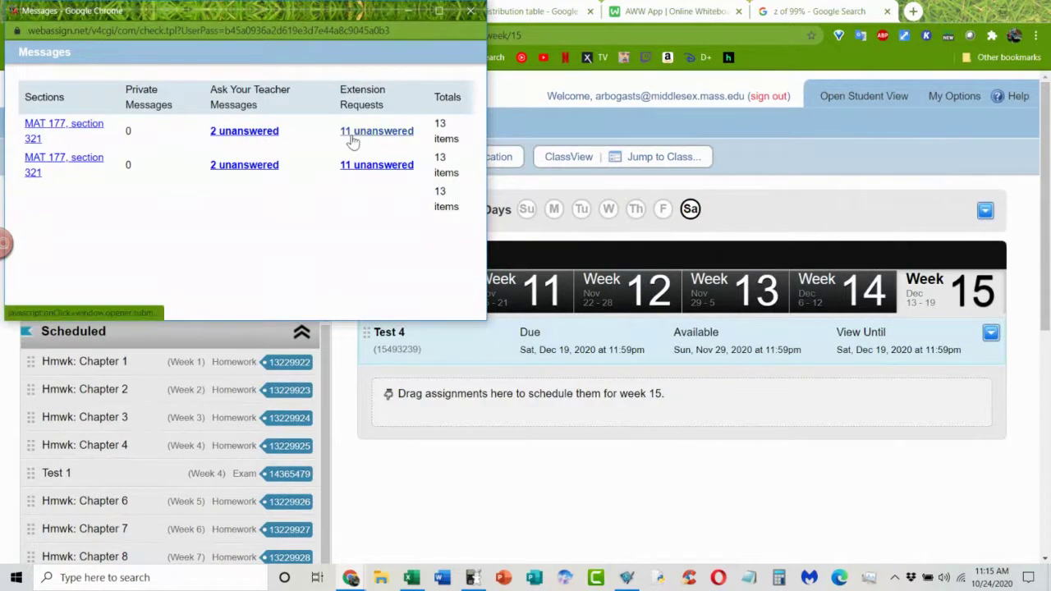
left_click(259, 137)
left_click(351, 133)
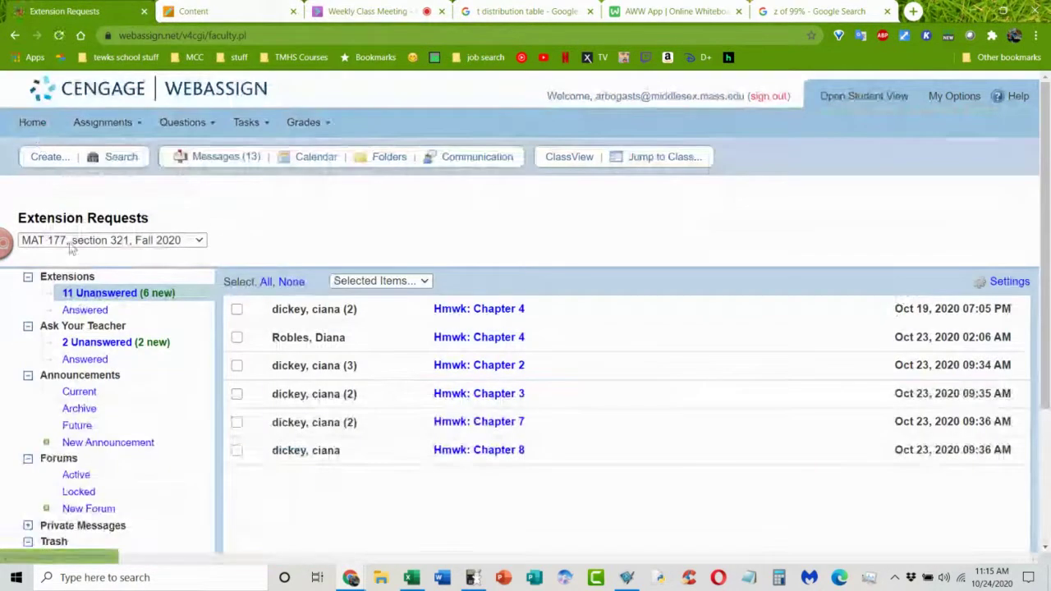
left_click(95, 341)
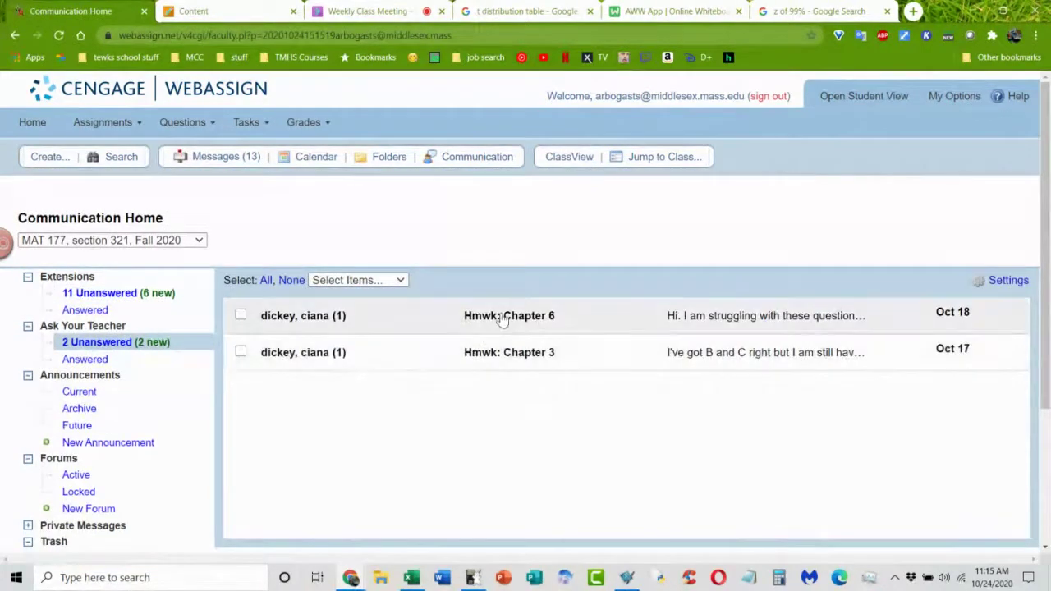
Step: Open the student's question about Hmwk: Chapter 6 and examine the fly ball problem with the submitted answers in parts (a) and (b)
left_click(505, 323)
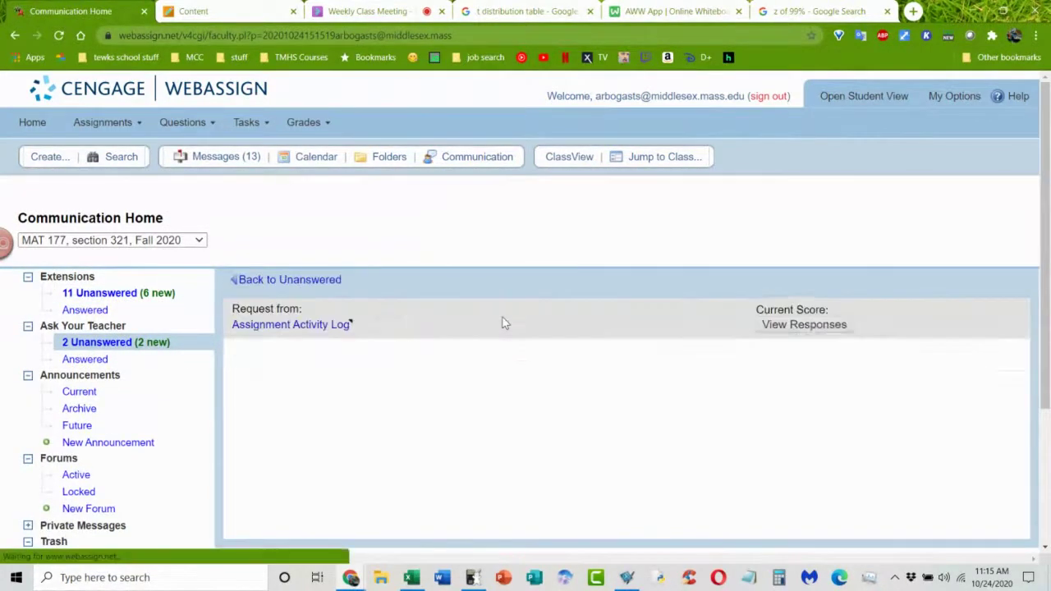
scroll(505, 323, "down", 1)
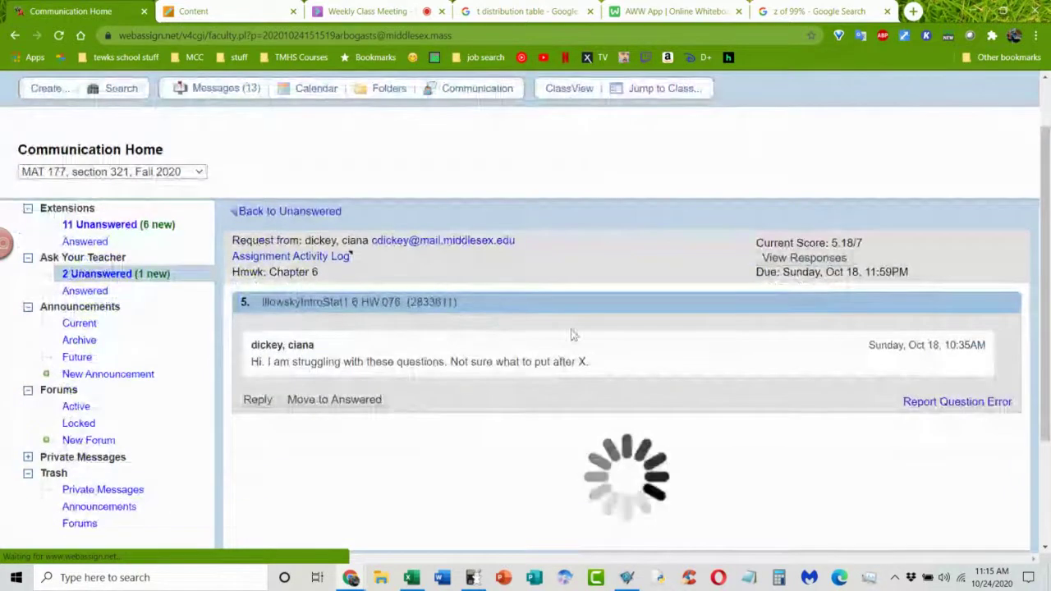
scroll(591, 330, "down", 2)
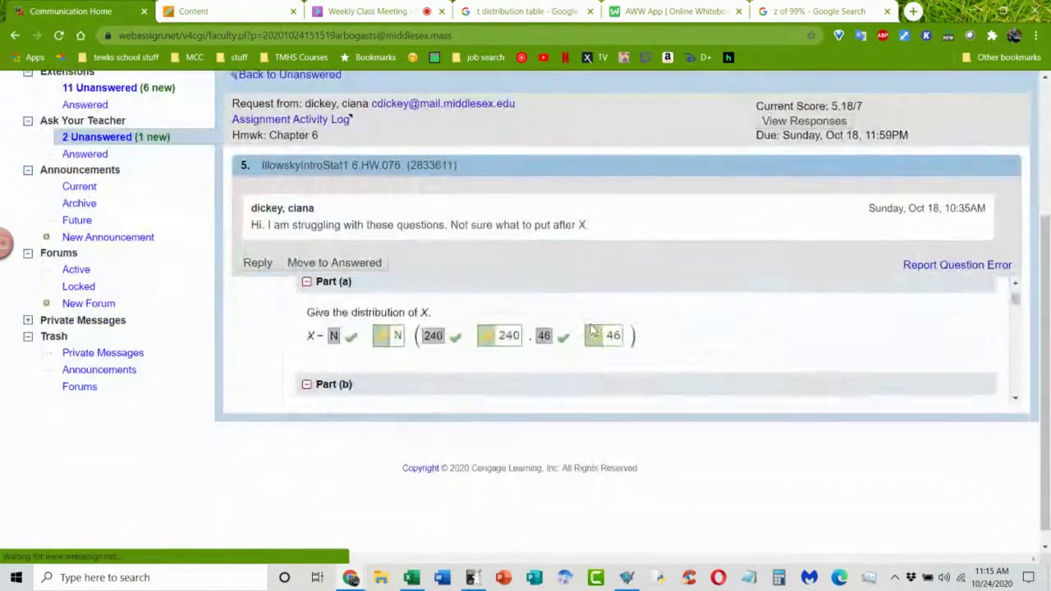
scroll(591, 330, "down", 3)
scroll(592, 330, "down", 4)
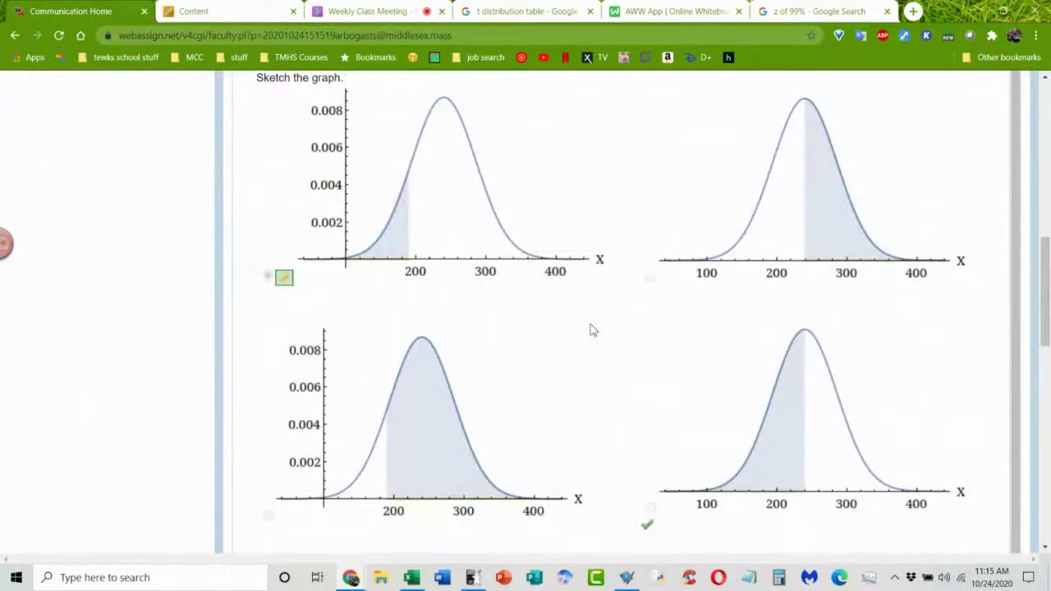
scroll(605, 321, "up", 4)
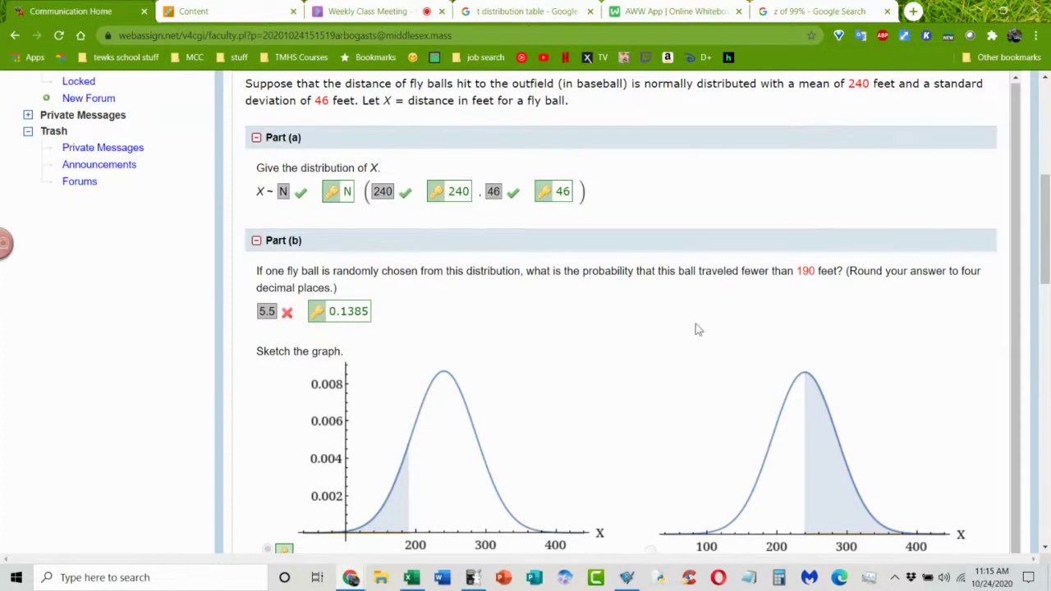
scroll(693, 331, "down", 1)
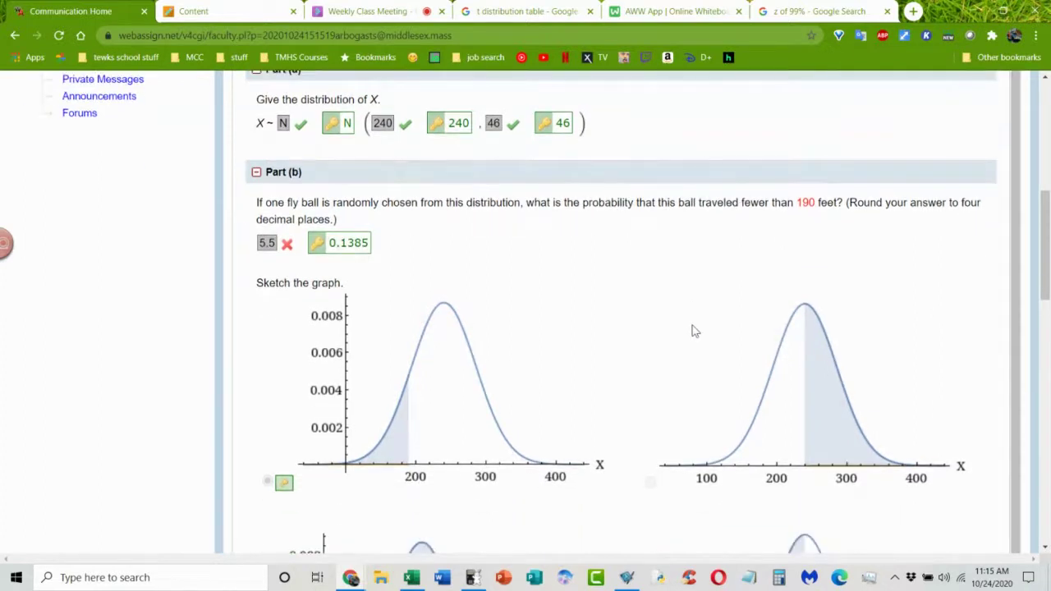
scroll(694, 326, "up", 2)
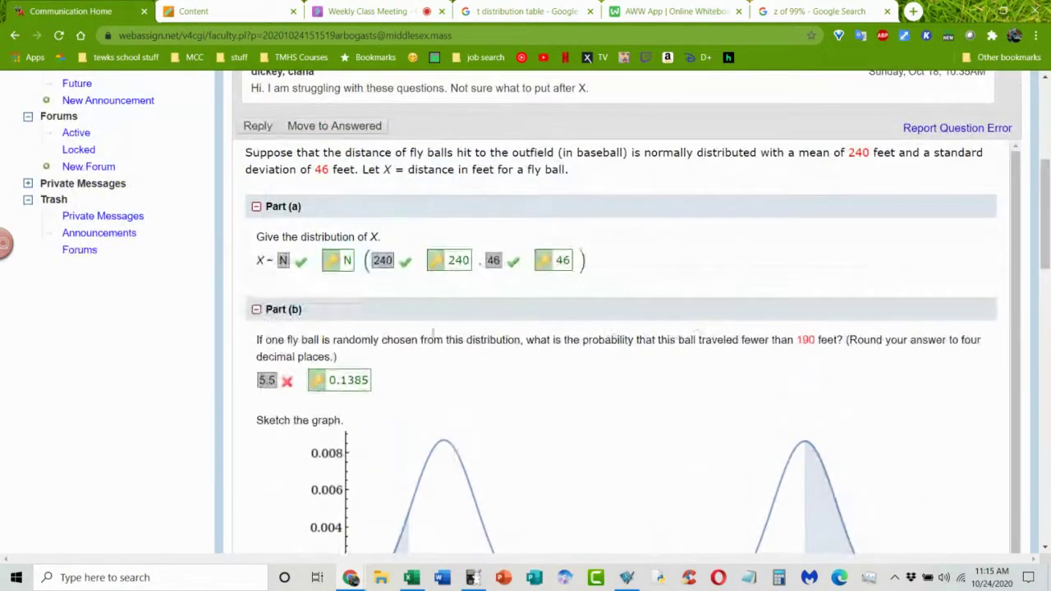
Step: Review the fly ball problem's part (b) graph choices and part (c) percentile question, and recheck the distribution in part (a)
scroll(599, 377, "down", 7)
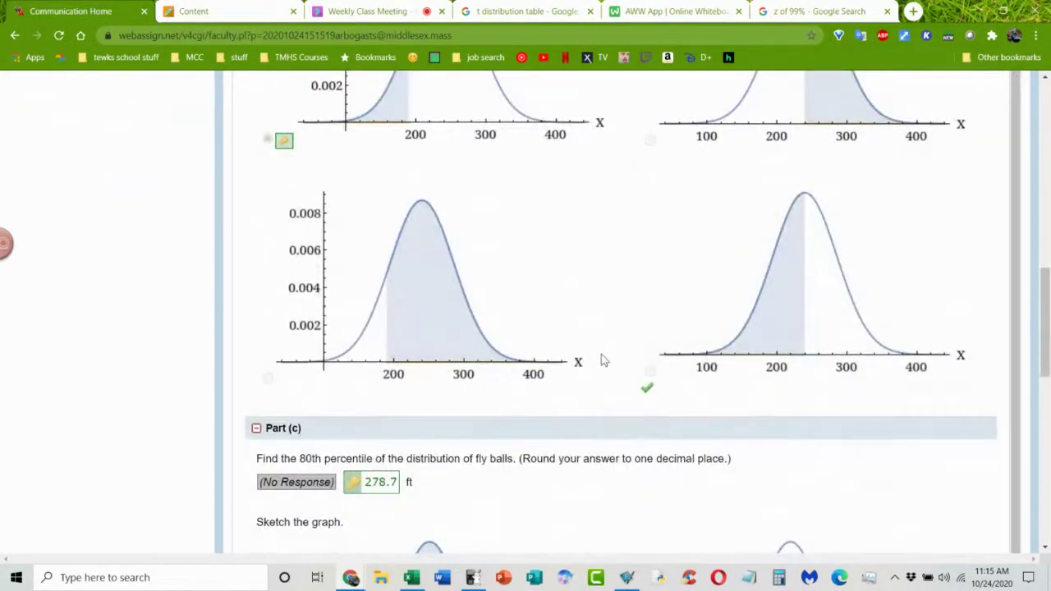
scroll(601, 359, "up", 3)
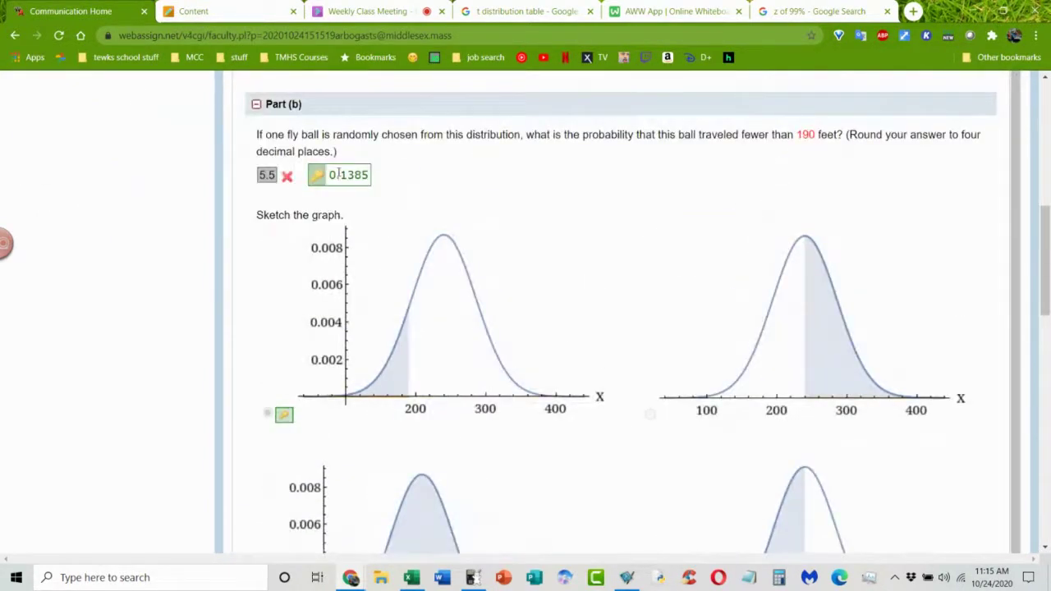
scroll(471, 189, "up", 2)
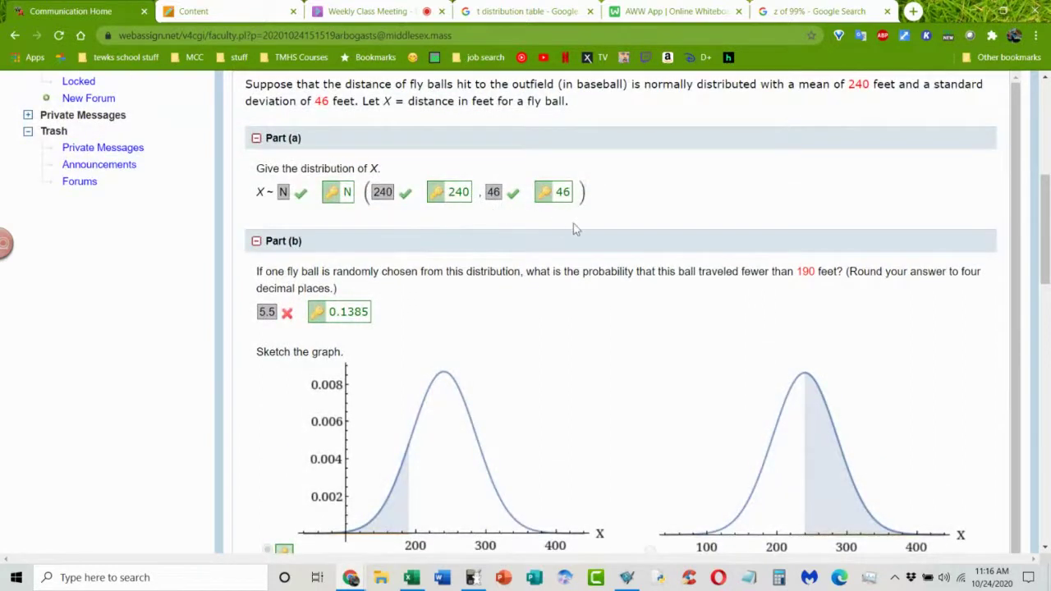
scroll(573, 229, "up", 1)
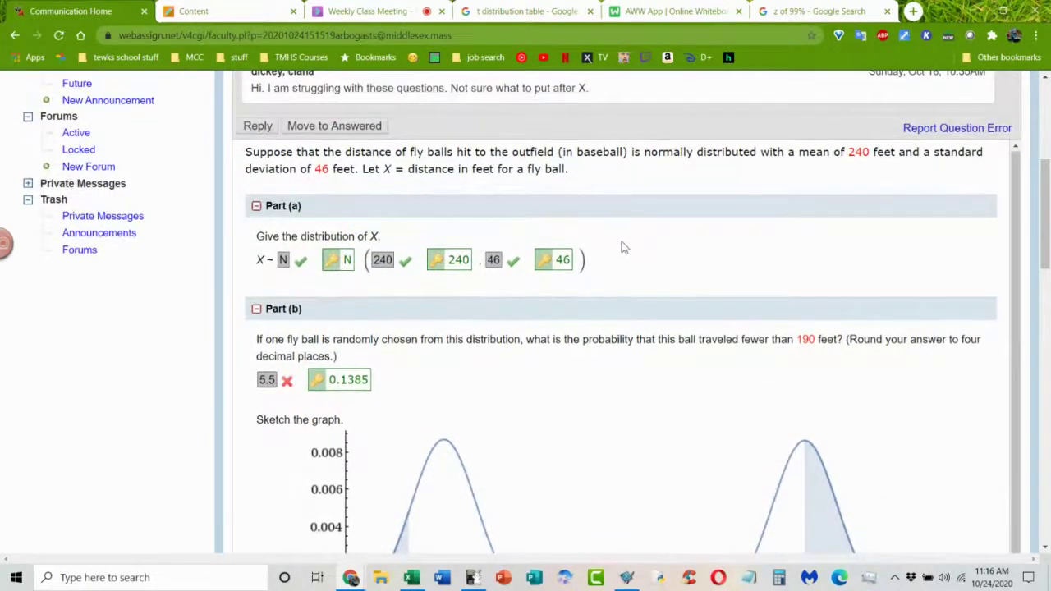
scroll(621, 247, "down", 1)
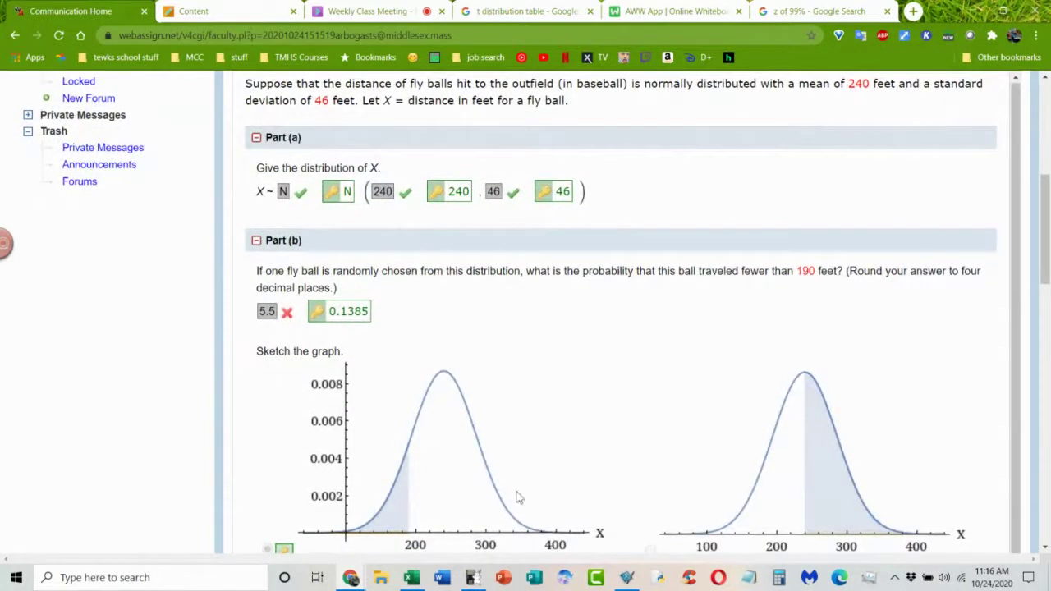
Step: Switch to the Wabbitemu TI-84 calculator, clear its screen and open the normalcdf setup from the distribution functions
left_click(475, 578)
left_click(848, 467)
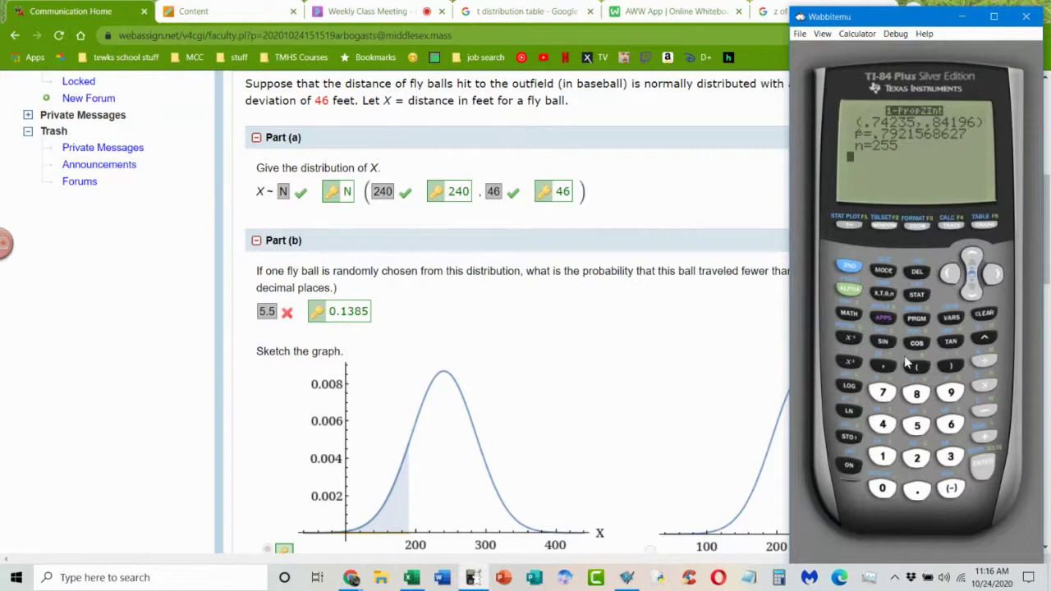
left_click(986, 314)
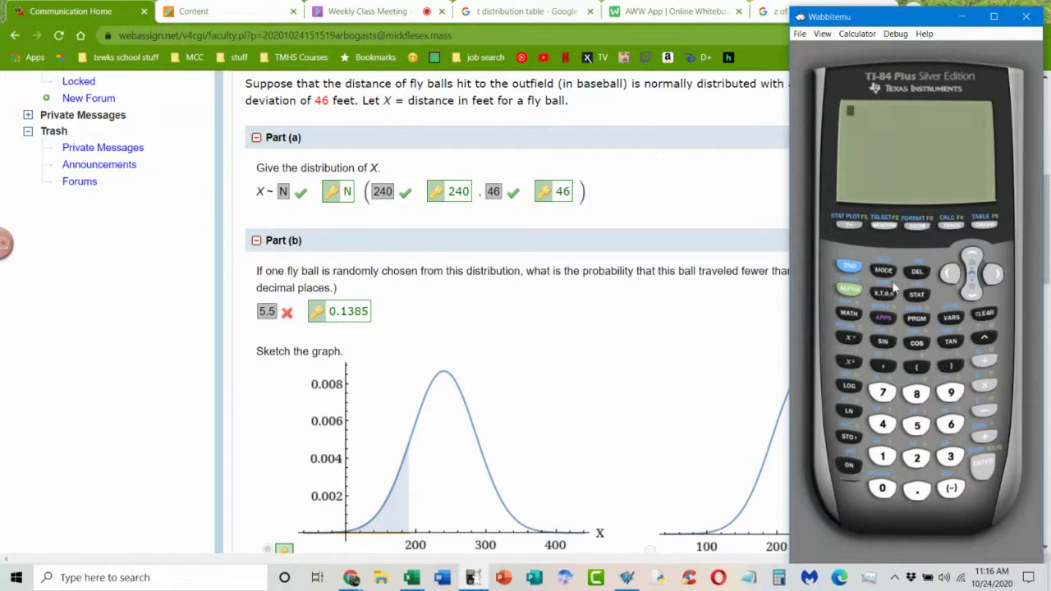
left_click(955, 317)
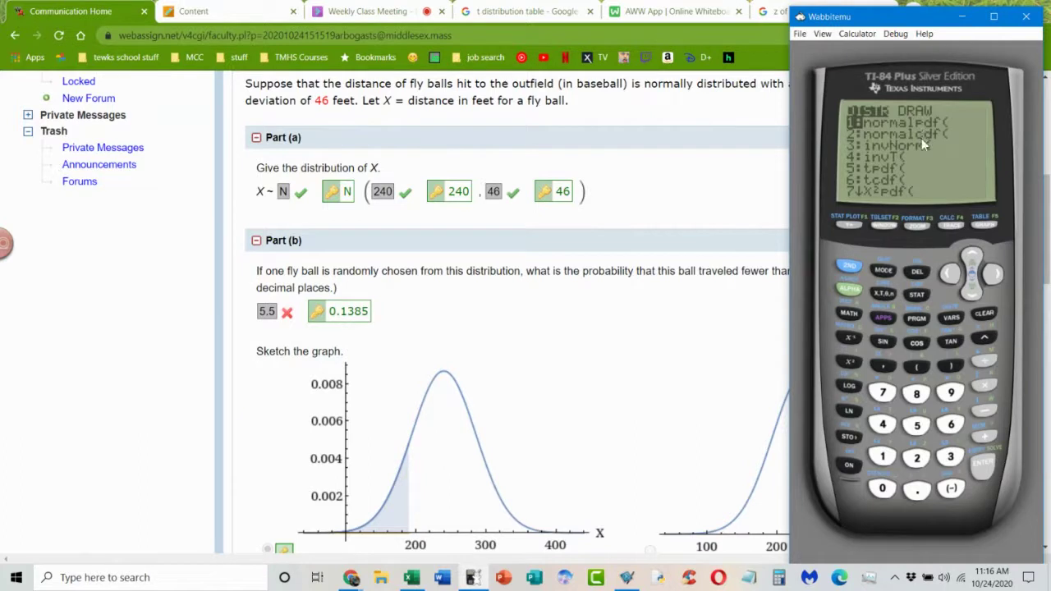
left_click(976, 297)
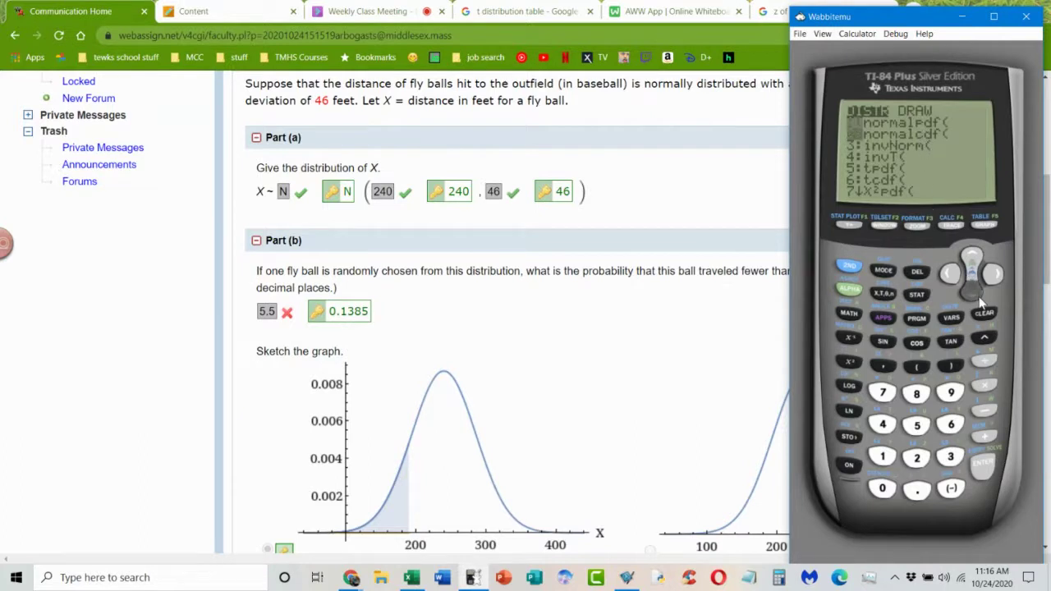
left_click(987, 471)
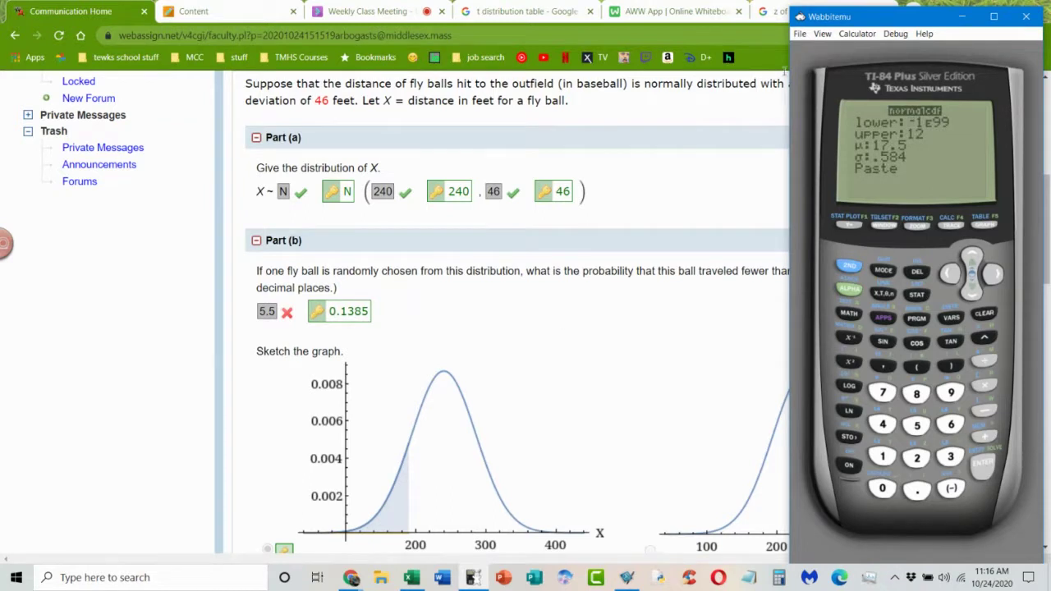
Step: Move the calculator aside to uncover the problem, and enter 190240 as the normalcdf upper bound and 46 as the mean
left_click_drag(852, 23, 899, 24)
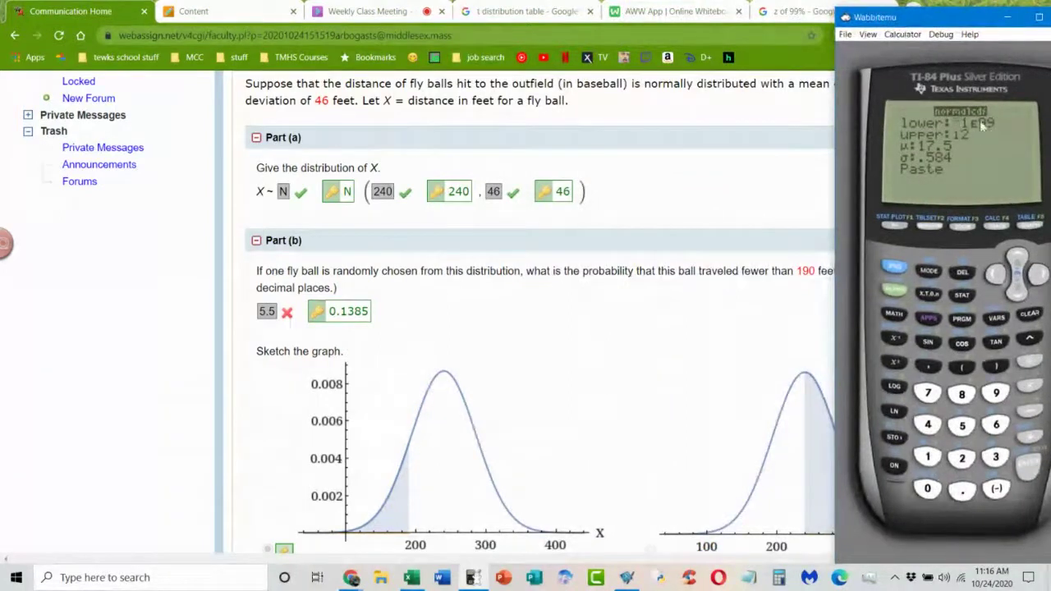
left_click(1018, 296)
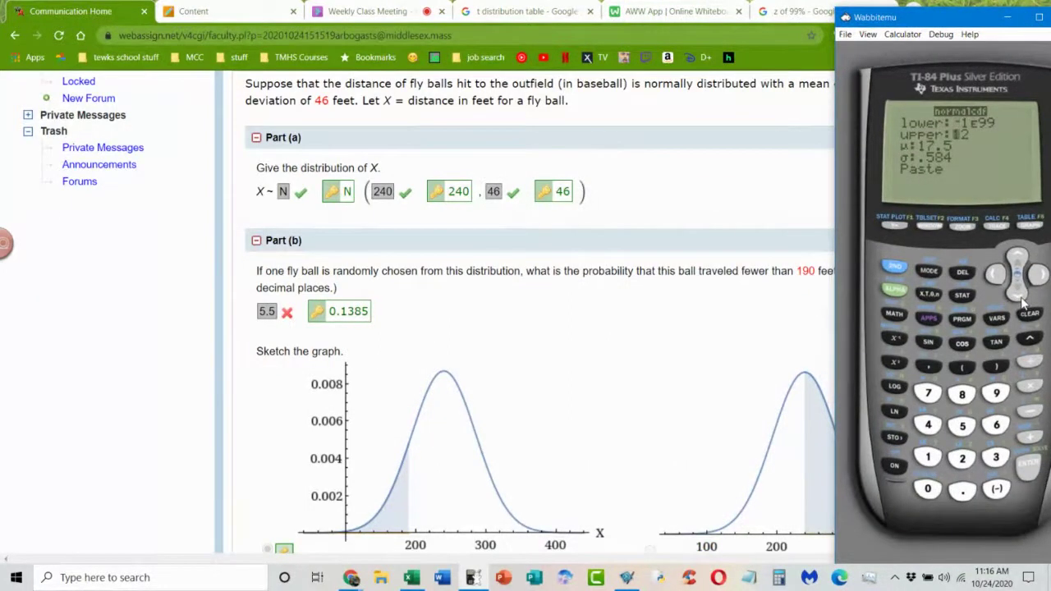
type("190240")
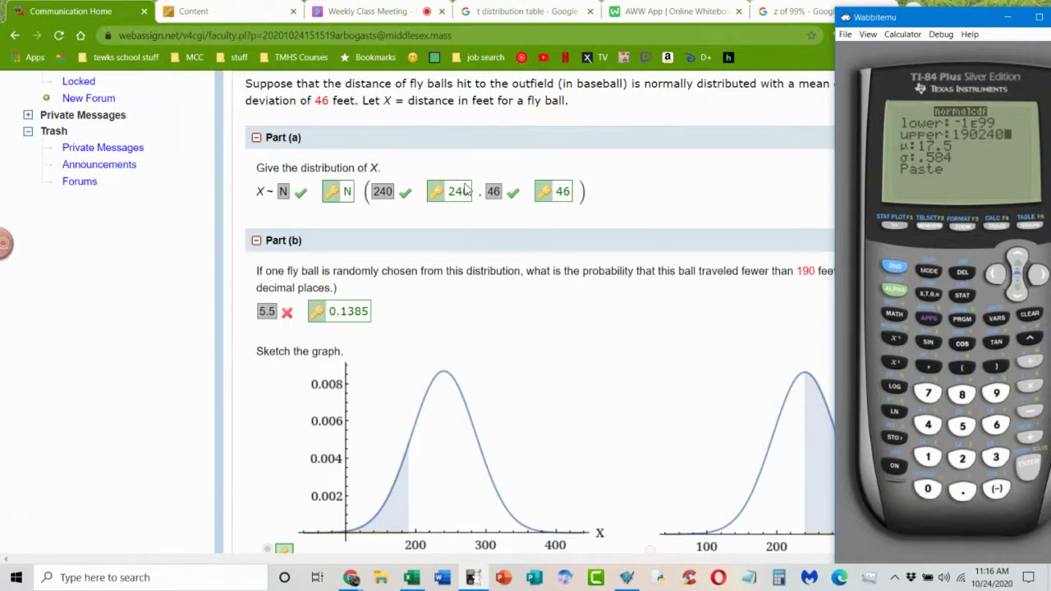
key("Down")
type("46")
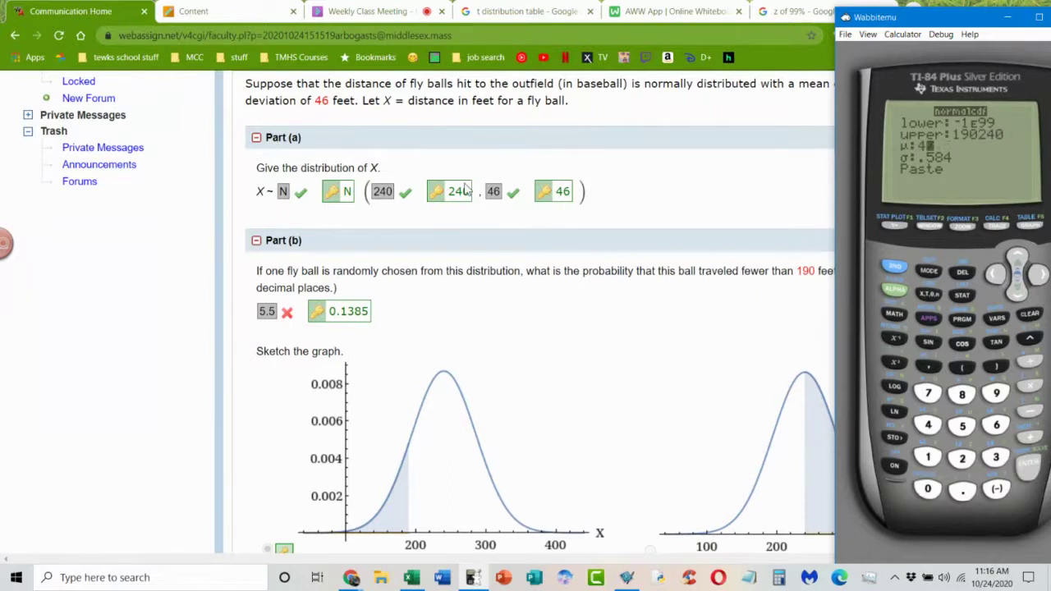